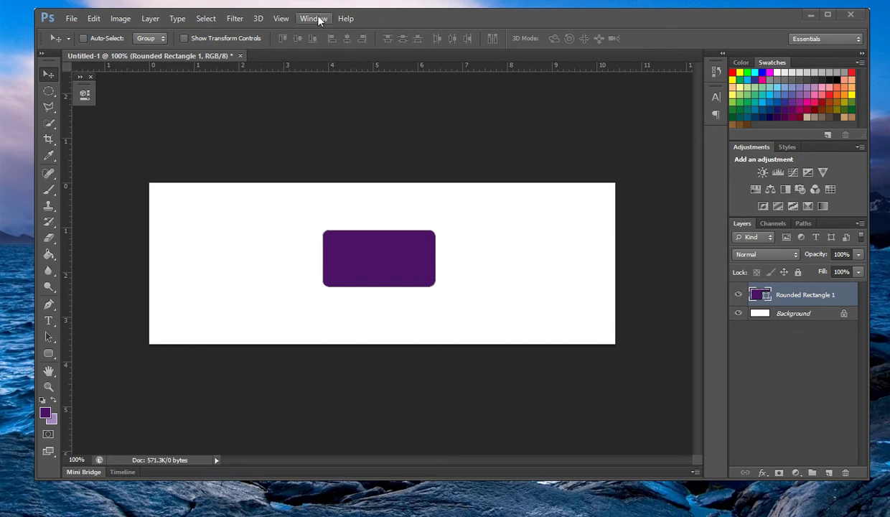
# Move the purple rounded rectangle slightly lower on the white canvas with the Move tool.
pyautogui.click(320, 20)
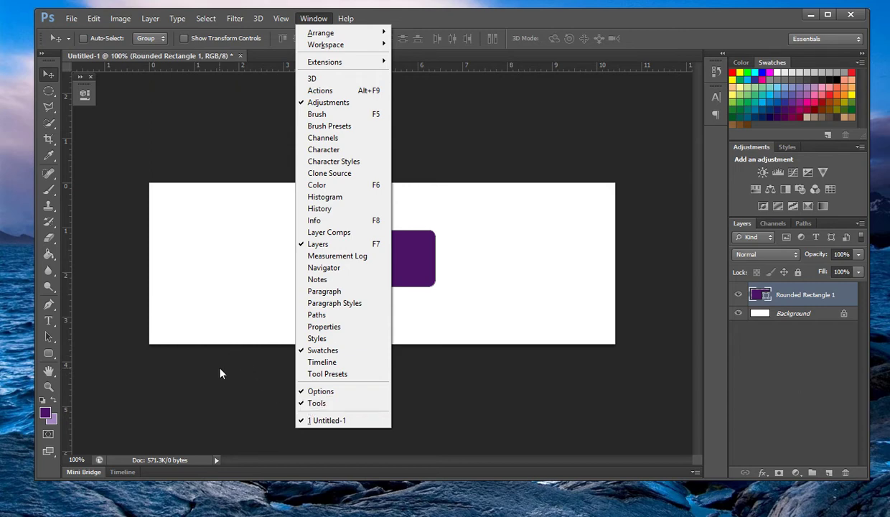
pyautogui.click(50, 68)
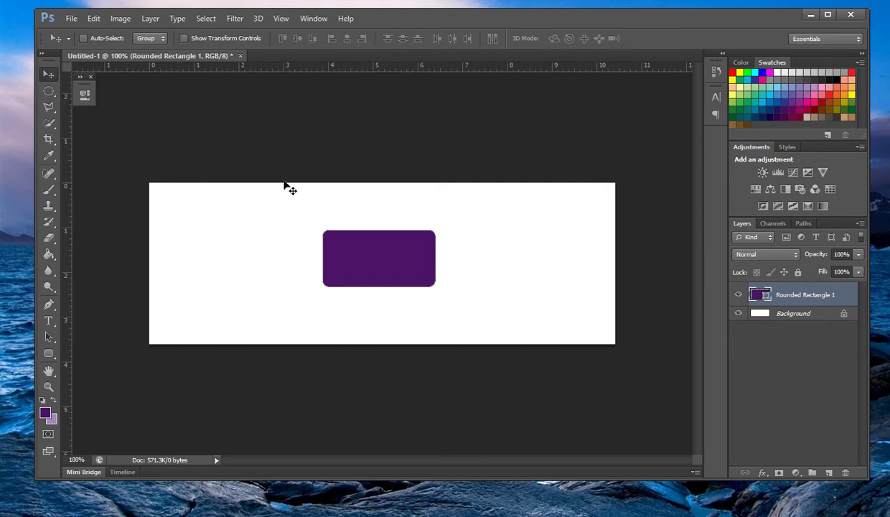
pyautogui.moveTo(343, 284); pyautogui.dragTo(397, 286)
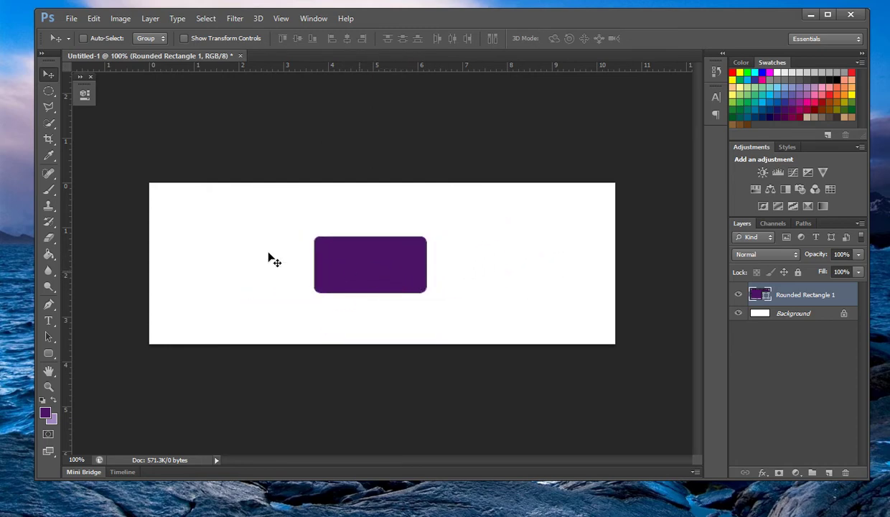
# Select a rectangular area about 7.06 by 2.29 in around the purple shape with the Rectangular Marquee tool, and clear the selection.
pyautogui.click(48, 92)
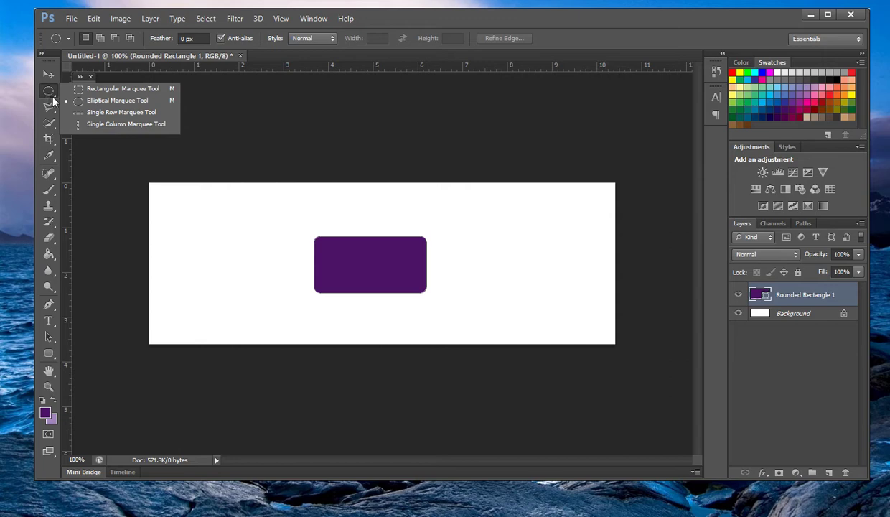
pyautogui.click(48, 93)
pyautogui.click(48, 93)
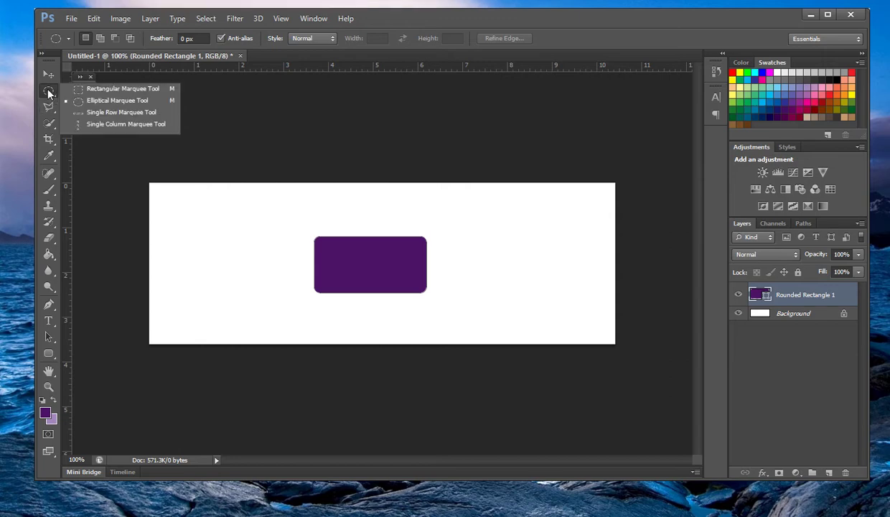
pyautogui.click(108, 92)
pyautogui.moveTo(250, 224); pyautogui.dragTo(550, 327)
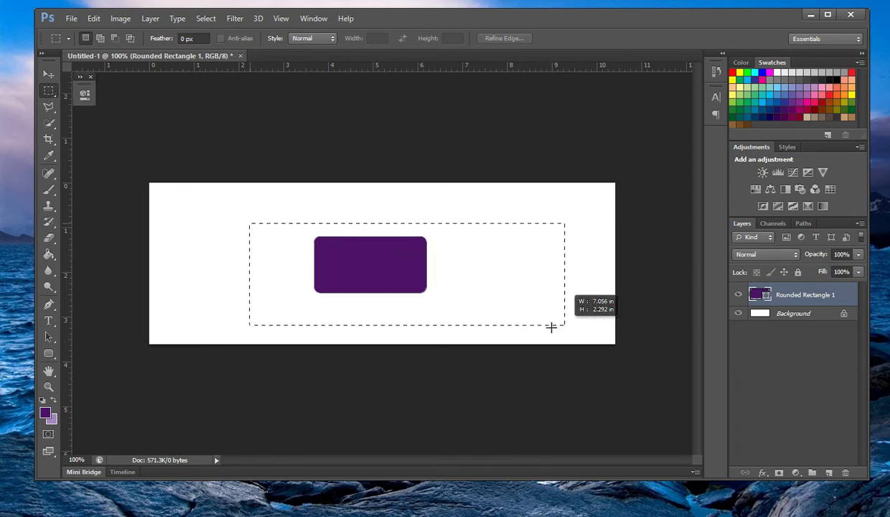
pyautogui.click(479, 311)
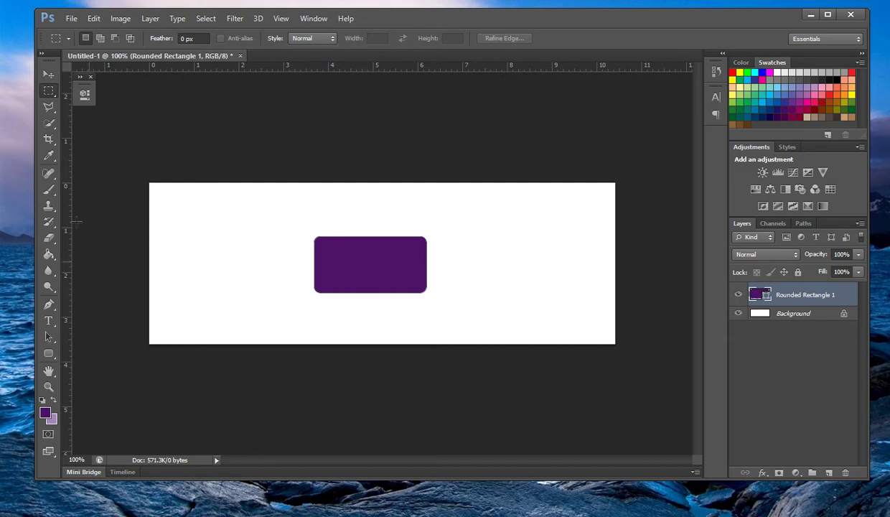
# Select a single pixel row crossing the lower part of the purple rectangle with the Single Row Marquee tool, and deselect it.
pyautogui.rightClick(50, 90)
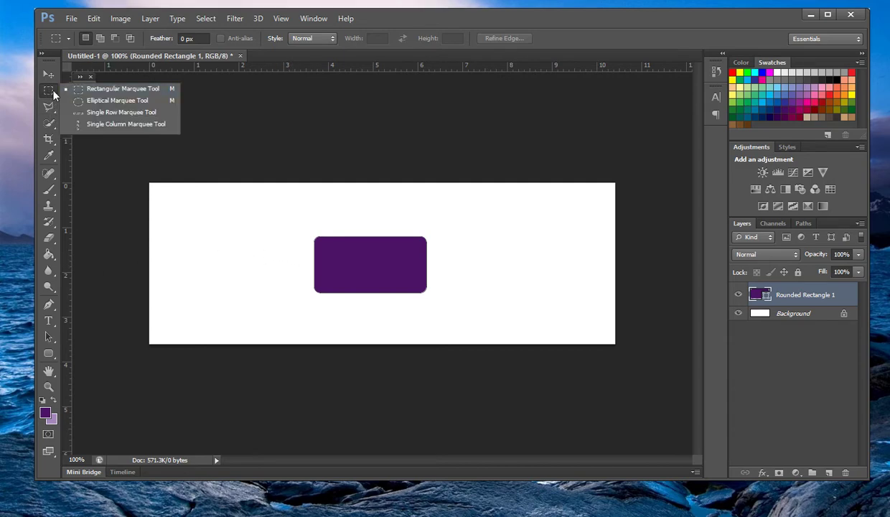
pyautogui.click(81, 114)
pyautogui.moveTo(272, 276); pyautogui.dragTo(266, 247)
pyautogui.click(267, 250)
pyautogui.click(188, 276)
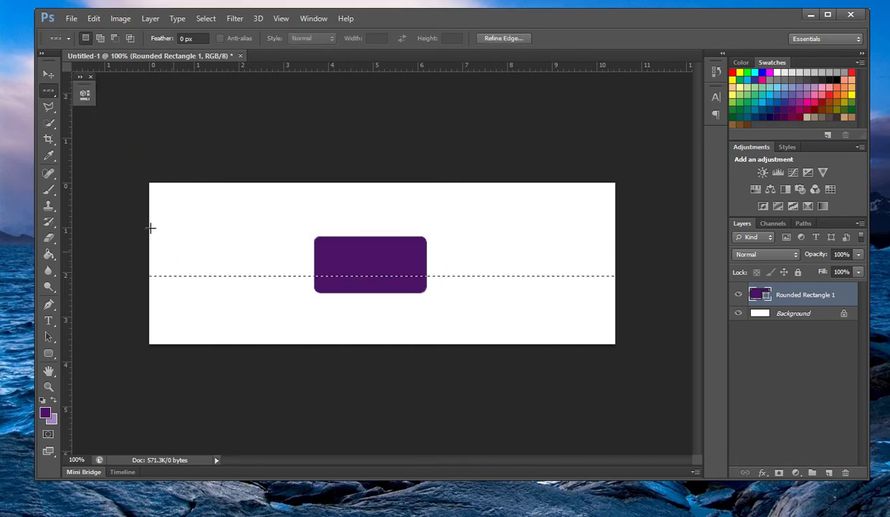
pyautogui.click(48, 105)
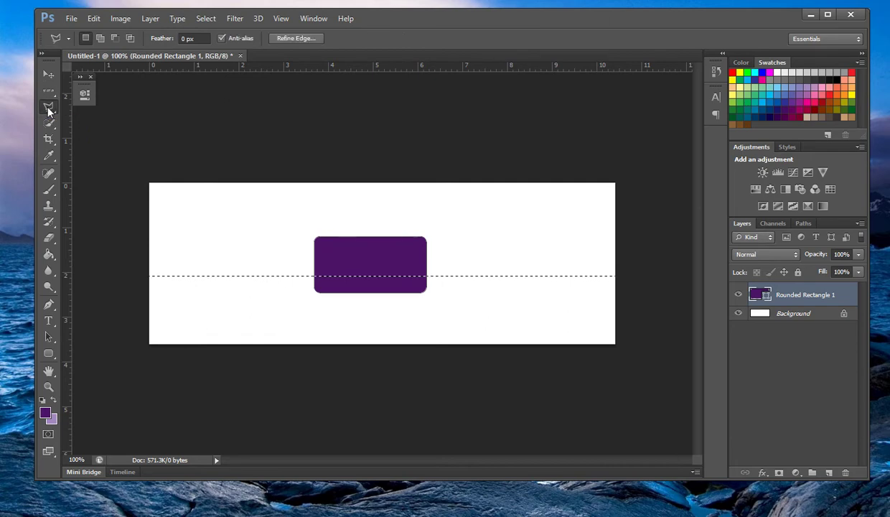
pyautogui.hotkey('ctrl', 'd')
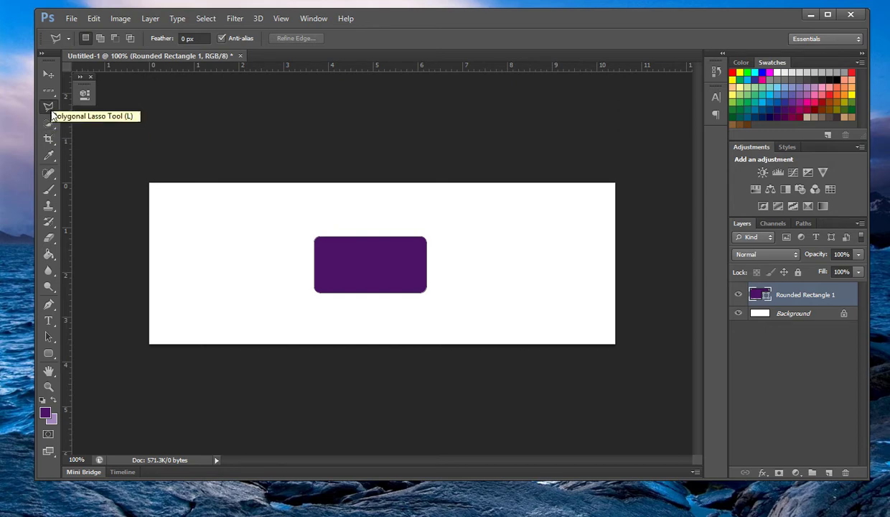
# Draw a small freehand selection just above the purple rectangle with the Lasso tool, and clear it.
pyautogui.moveTo(49, 112)
pyautogui.mouseDown()
pyautogui.moveTo(76, 115)
pyautogui.moveTo(76, 105)
pyautogui.mouseUp()
pyautogui.moveTo(334, 209)
pyautogui.mouseDown()
pyautogui.moveTo(358, 298)
pyautogui.moveTo(463, 218)
pyautogui.moveTo(333, 259)
pyautogui.moveTo(350, 229)
pyautogui.mouseUp()
pyautogui.click(349, 229)
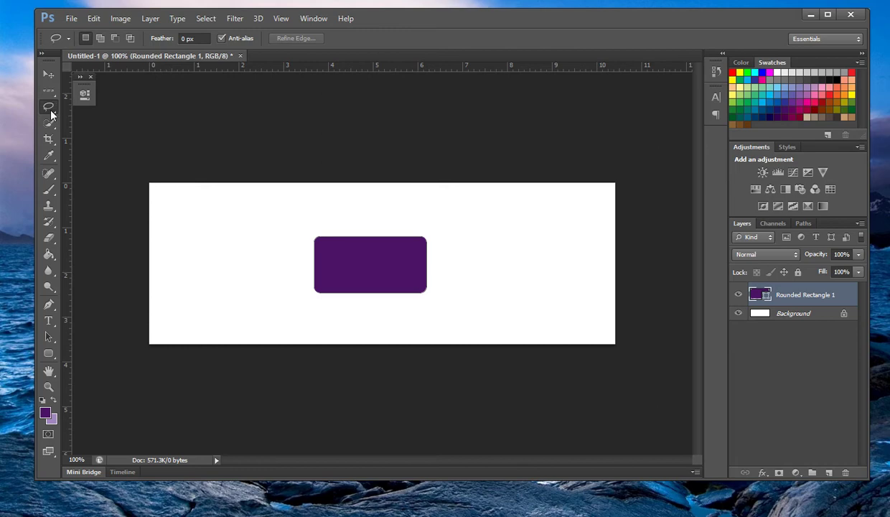
# Outline the purple rectangle with a four-sided Polygonal Lasso selection, and deselect it.
pyautogui.moveTo(50, 109); pyautogui.dragTo(91, 121)
pyautogui.click(302, 231)
pyautogui.click(299, 304)
pyautogui.click(465, 301)
pyautogui.click(454, 220)
pyautogui.click(302, 231)
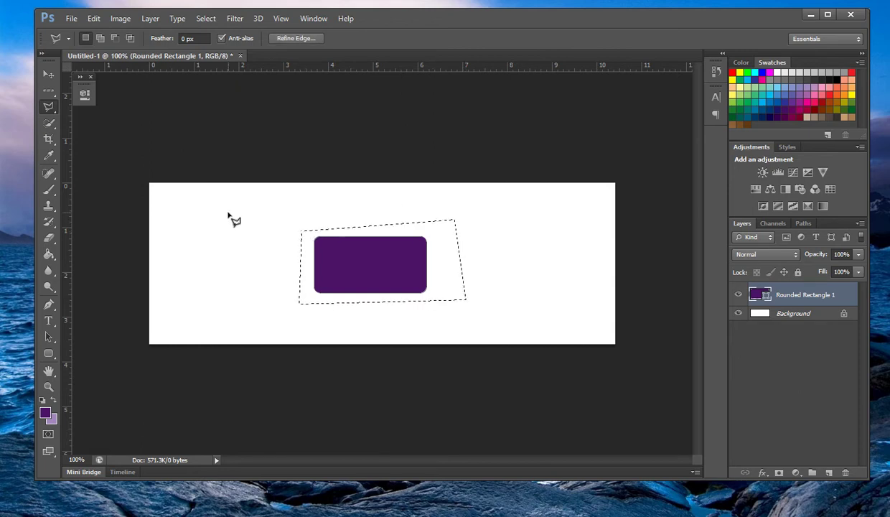
pyautogui.hotkey('ctrl', 'd')
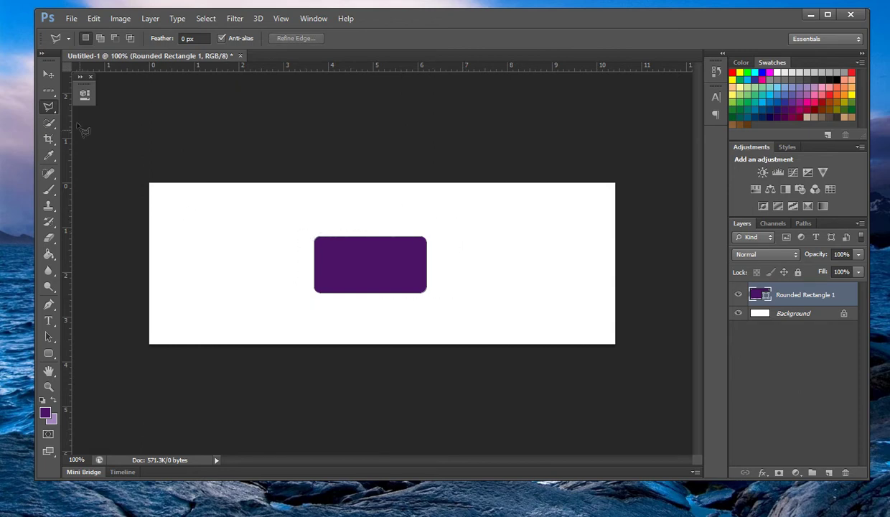
# Keep Polygonal Lasso as the lasso variant and make the Elliptical Marquee tool active.
pyautogui.click(50, 107)
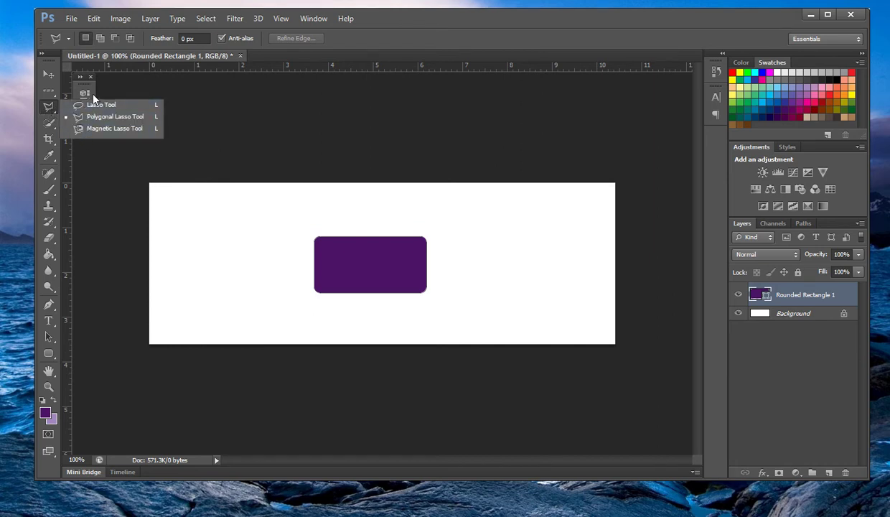
pyautogui.click(133, 112)
pyautogui.click(48, 91)
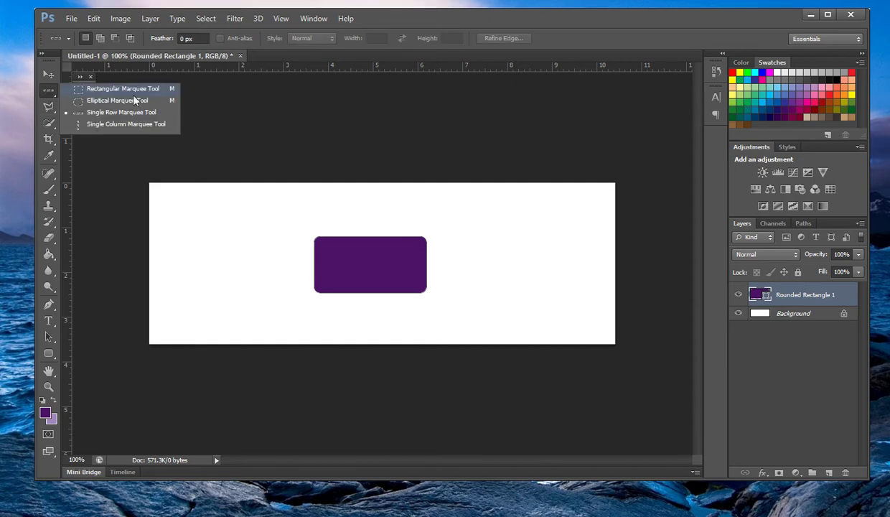
pyautogui.click(172, 101)
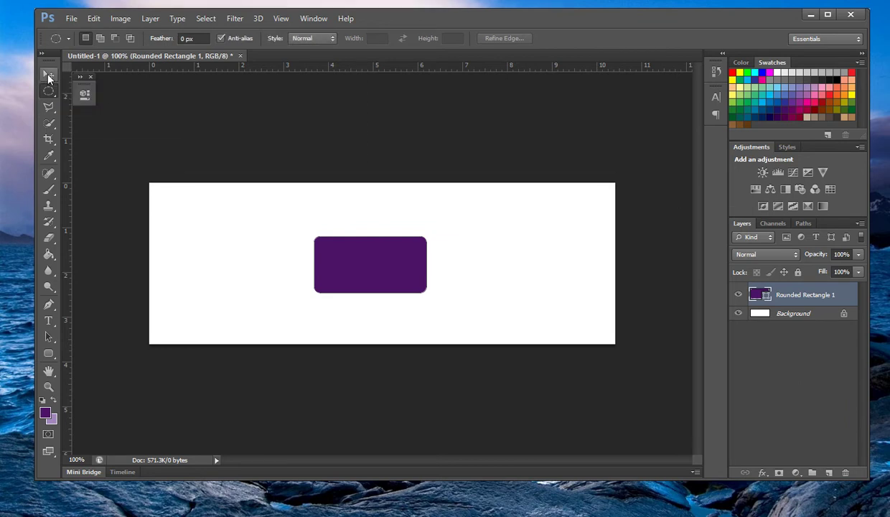
pyautogui.click(49, 74)
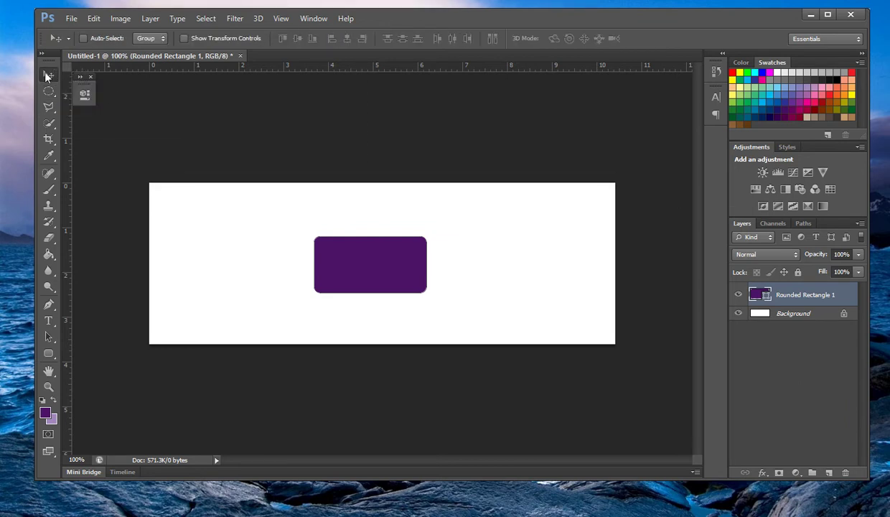
pyautogui.press('m')
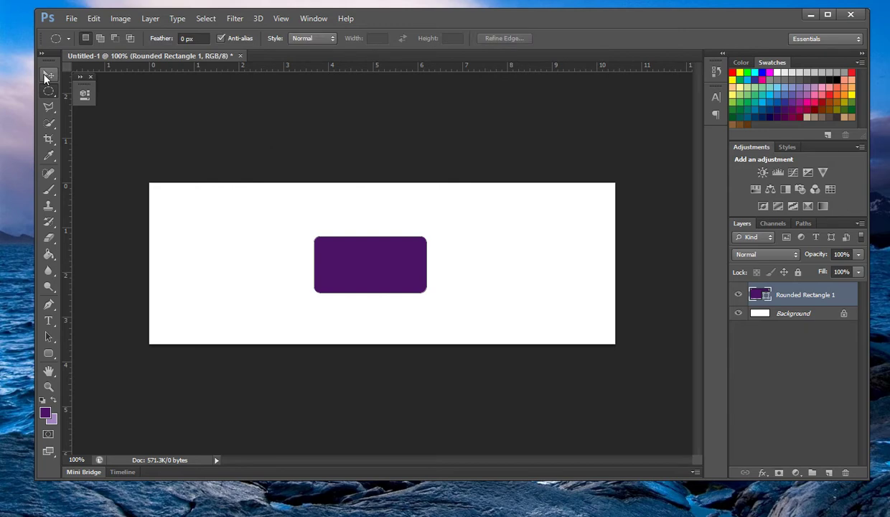
# Brush a selection over the upper-left part of the purple rectangle with the Quick Selection tool, and deselect it.
pyautogui.click(51, 123)
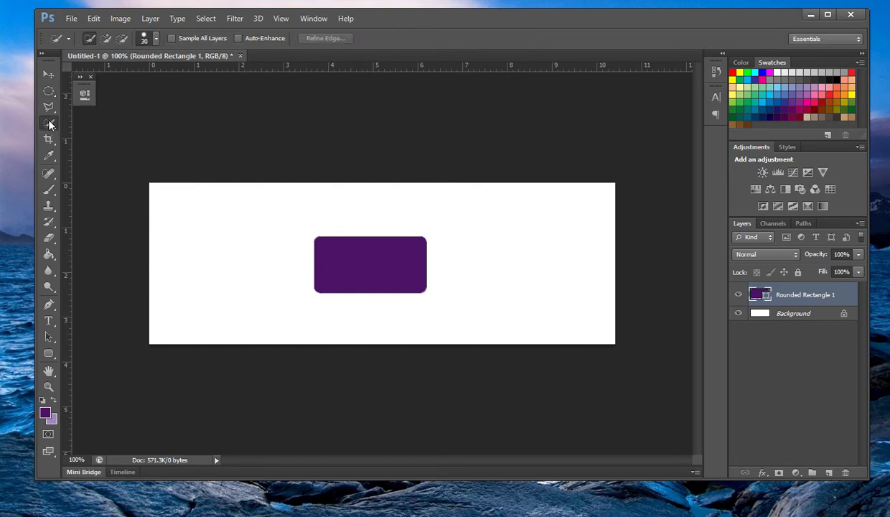
pyautogui.rightClick(49, 123)
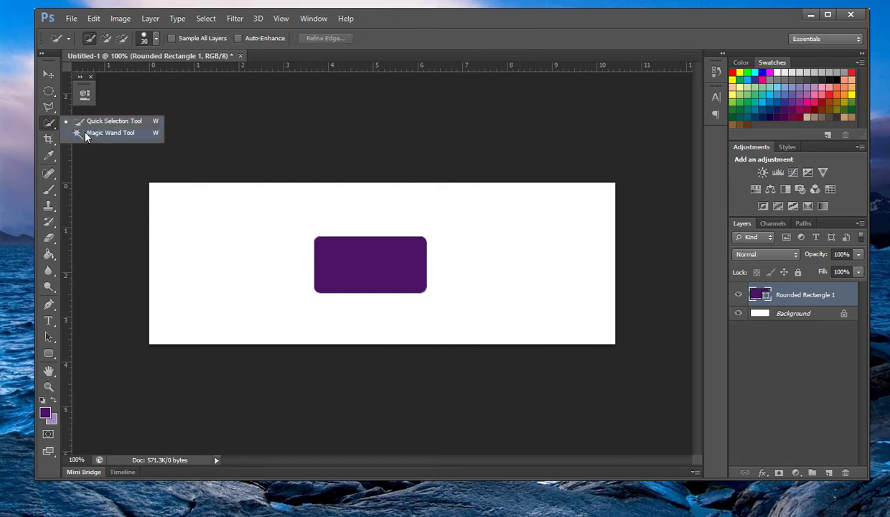
pyautogui.click(52, 124)
pyautogui.rightClick(49, 124)
pyautogui.press('Escape')
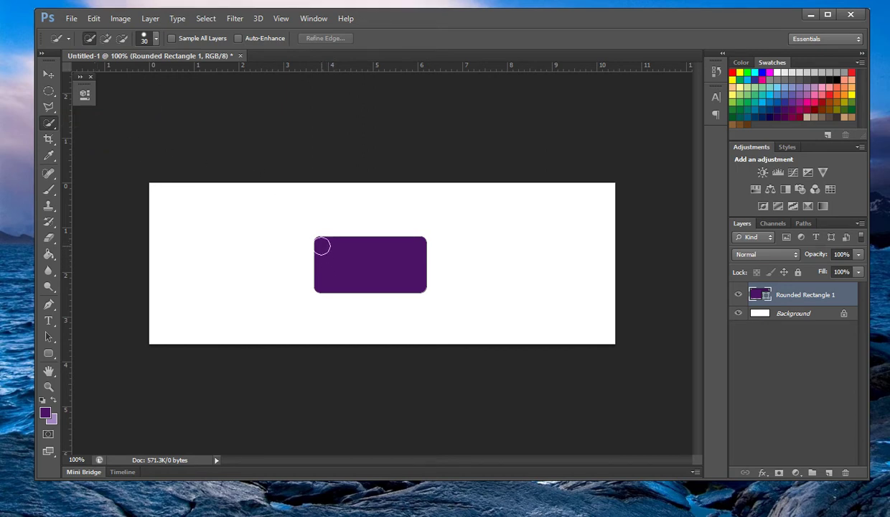
pyautogui.moveTo(324, 247)
pyautogui.mouseDown()
pyautogui.moveTo(405, 254)
pyautogui.moveTo(387, 277)
pyautogui.moveTo(349, 263)
pyautogui.moveTo(401, 258)
pyautogui.moveTo(331, 257)
pyautogui.moveTo(343, 274)
pyautogui.moveTo(390, 274)
pyautogui.moveTo(333, 287)
pyautogui.moveTo(325, 262)
pyautogui.moveTo(378, 280)
pyautogui.moveTo(408, 280)
pyautogui.moveTo(422, 262)
pyautogui.moveTo(356, 230)
pyautogui.mouseUp()
pyautogui.hotkey('ctrl', 'd')
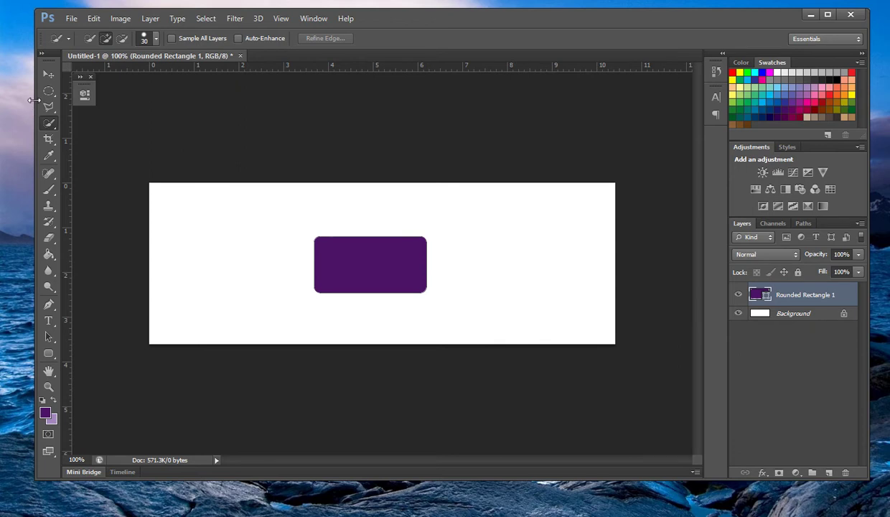
# Try to select the purple rectangle on its shape layer with the Magic Wand tool.
pyautogui.rightClick(51, 129)
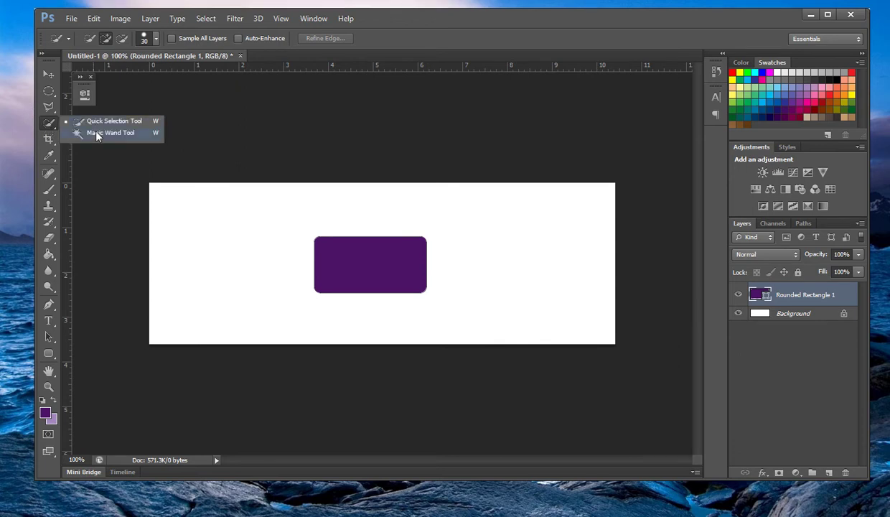
pyautogui.click(93, 131)
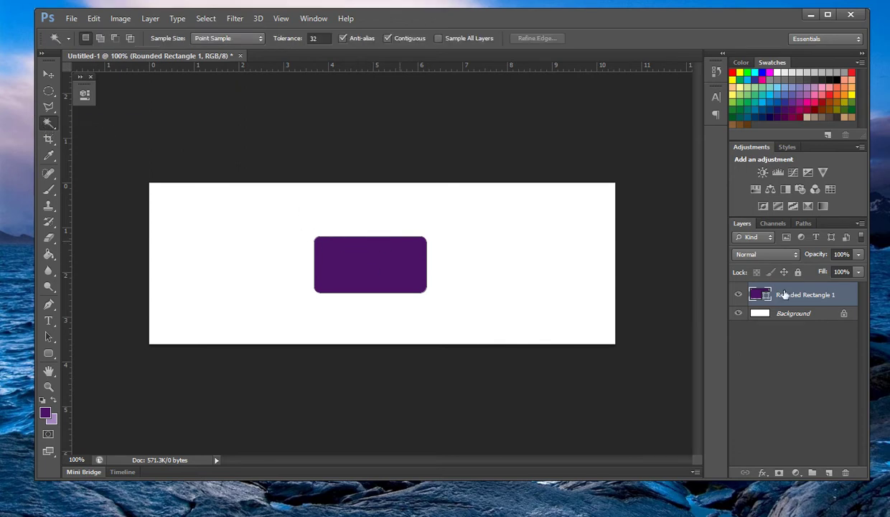
pyautogui.click(395, 247)
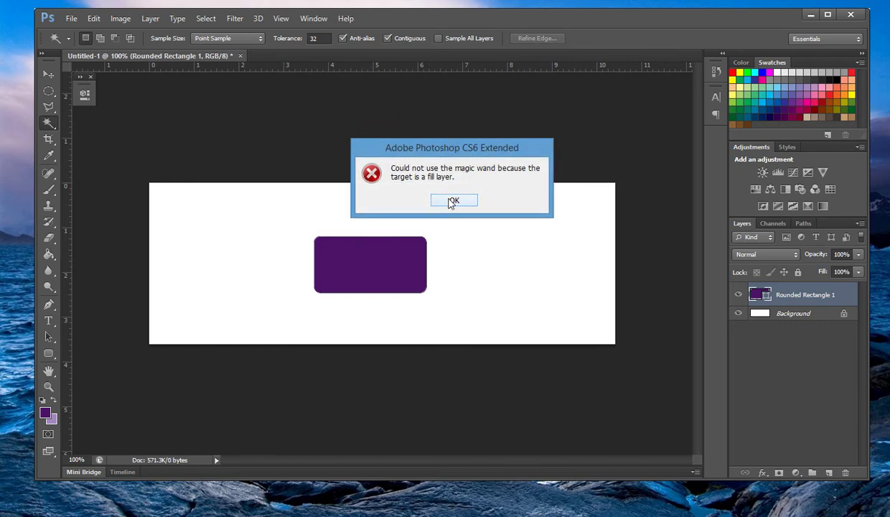
pyautogui.click(452, 202)
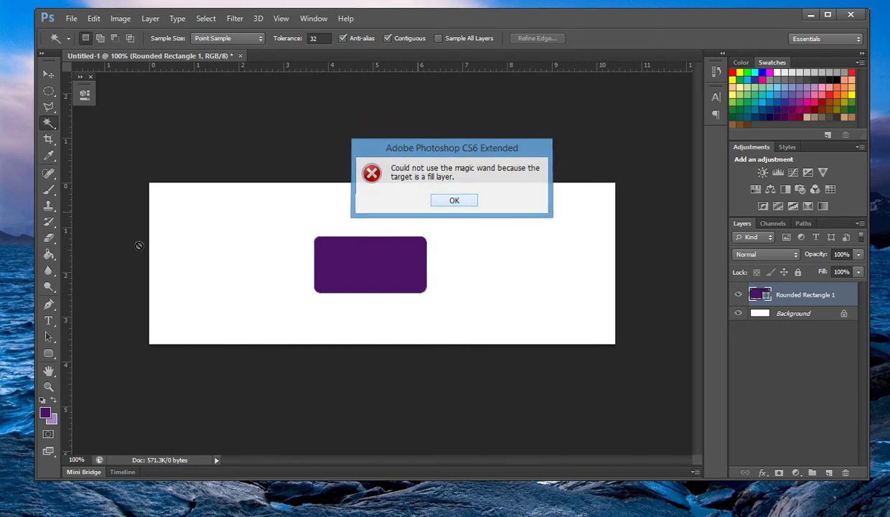
# Rasterize the Rounded Rectangle 1 layer, then select the purple area with the Magic Wand and deselect it.
pyautogui.rightClick(838, 297)
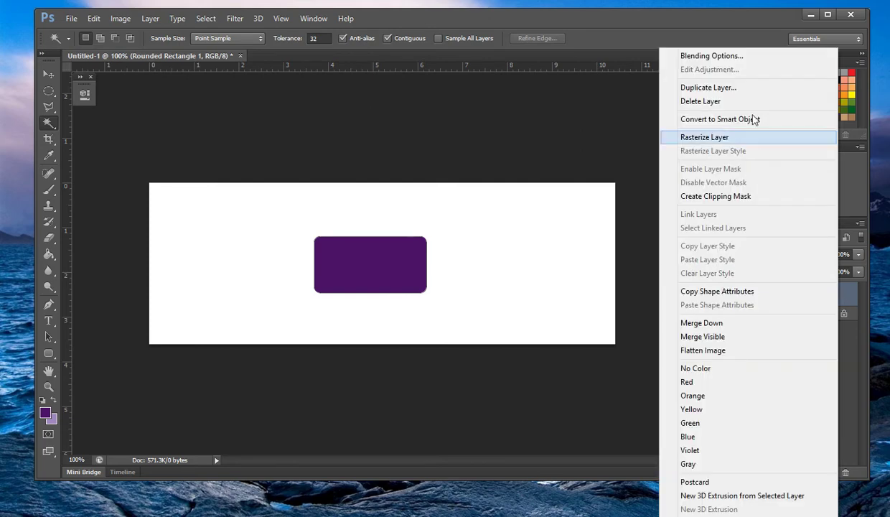
pyautogui.click(715, 136)
pyautogui.click(377, 252)
pyautogui.hotkey('ctrl', 'd')
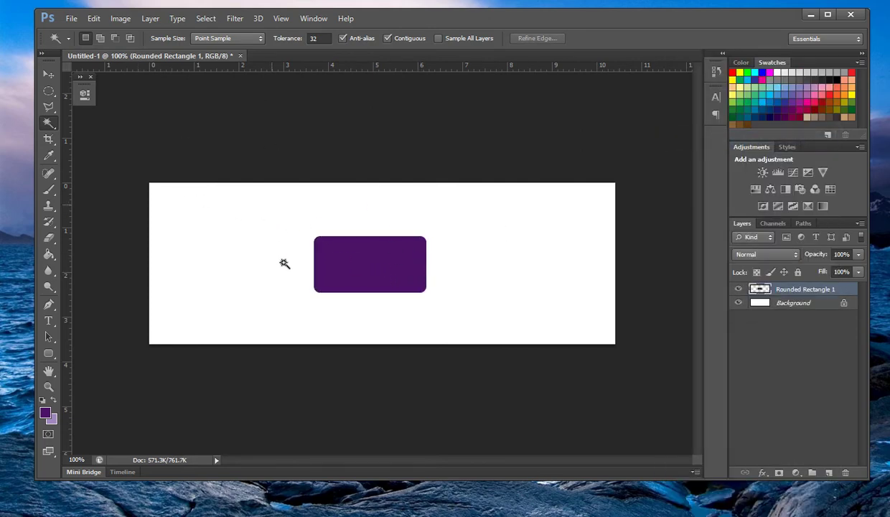
# Shrink the crop frame from its upper-left corner to about 7.89 by 2.83 in, then restore it to the full canvas and commit.
pyautogui.click(49, 140)
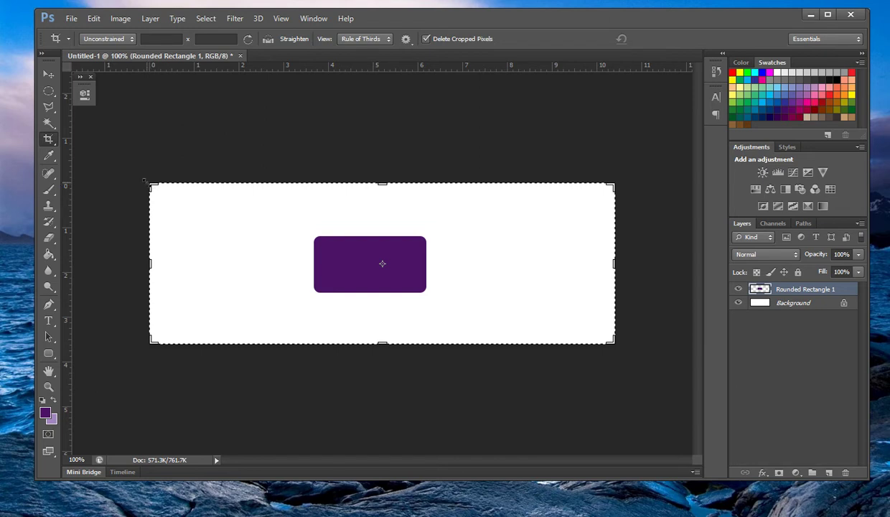
pyautogui.moveTo(144, 181); pyautogui.dragTo(201, 198)
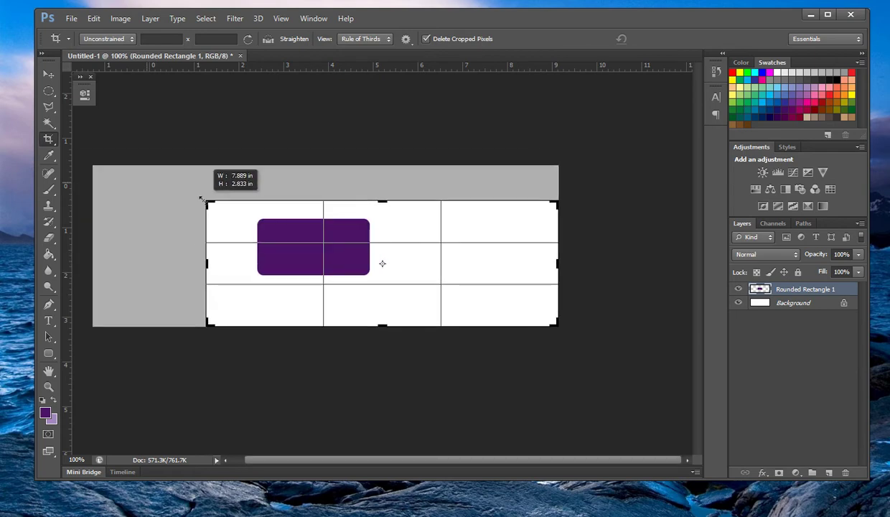
pyautogui.moveTo(201, 199); pyautogui.dragTo(145, 181)
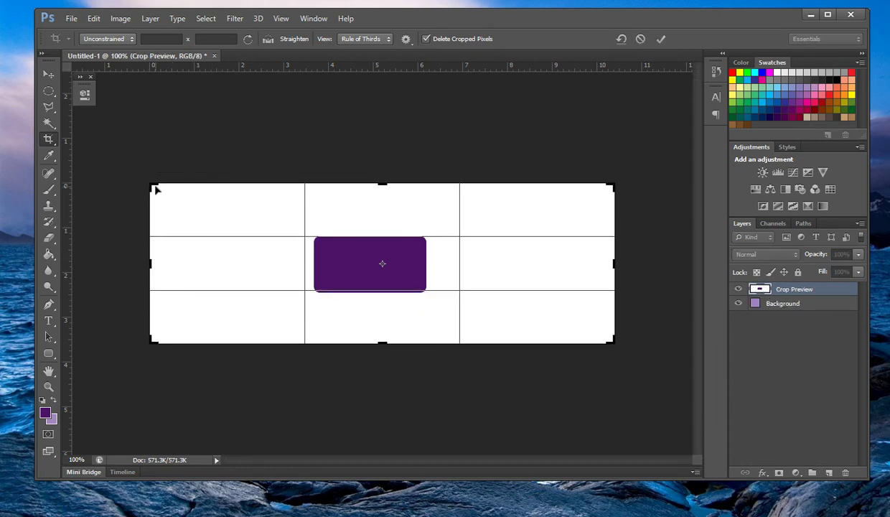
pyautogui.press('Return')
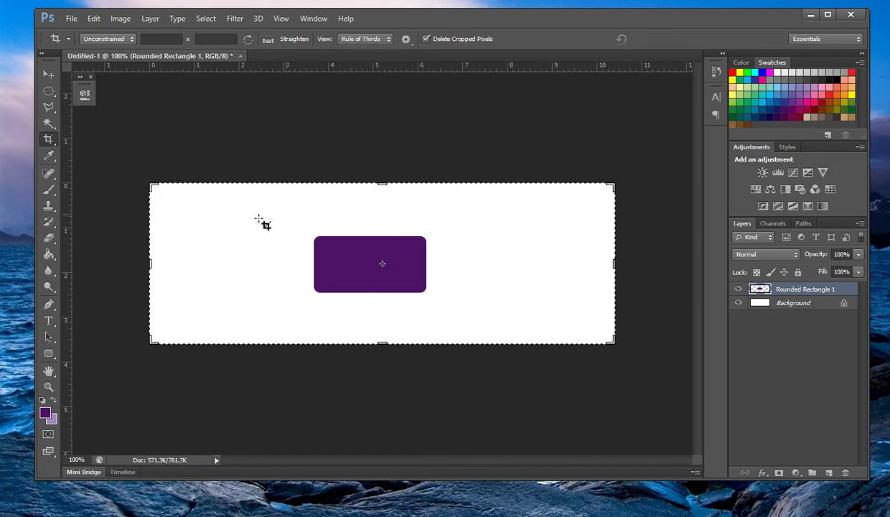
pyautogui.click(261, 219)
# Sample colours with the Eyedropper from the white canvas, the purple rectangle and a swatch, finishing with the rectangle's purple as foreground colour.
pyautogui.click(51, 155)
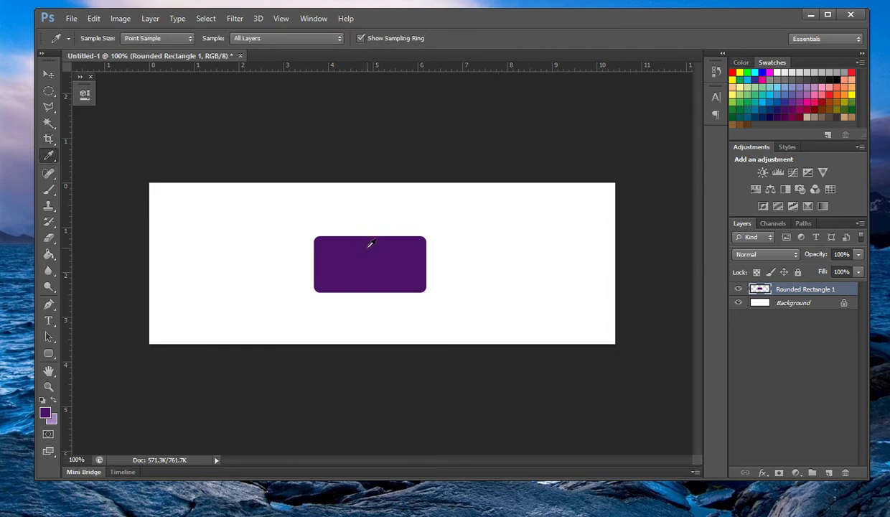
pyautogui.click(568, 221)
pyautogui.click(403, 257)
pyautogui.click(522, 255)
pyautogui.click(390, 261)
pyautogui.moveTo(362, 255)
pyautogui.mouseDown()
pyautogui.moveTo(310, 205)
pyautogui.moveTo(366, 257)
pyautogui.mouseUp()
pyautogui.click(755, 100)
pyautogui.click(375, 269)
# Paint broad, soft dark-purple strokes across the canvas and over the top of the rectangle with the 33 px Brush tool.
pyautogui.click(47, 176)
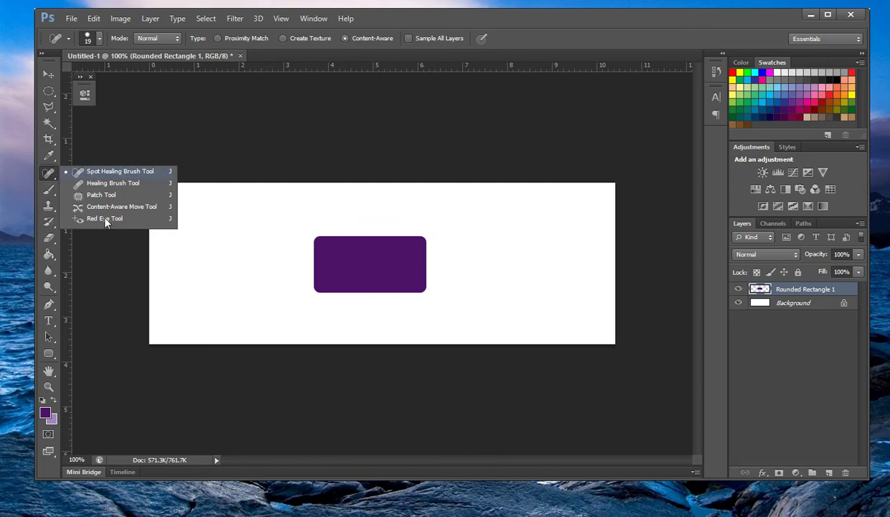
pyautogui.click(50, 193)
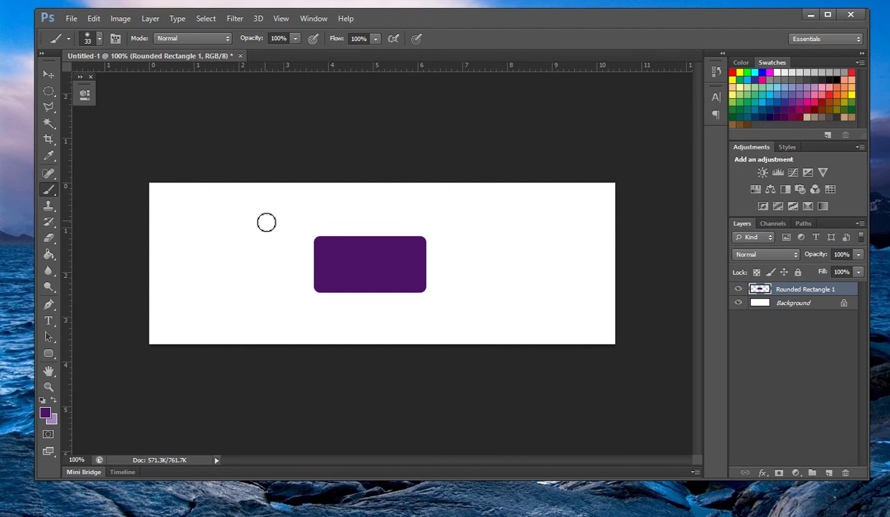
pyautogui.moveTo(215, 266)
pyautogui.mouseDown()
pyautogui.moveTo(290, 220)
pyautogui.moveTo(221, 256)
pyautogui.mouseUp()
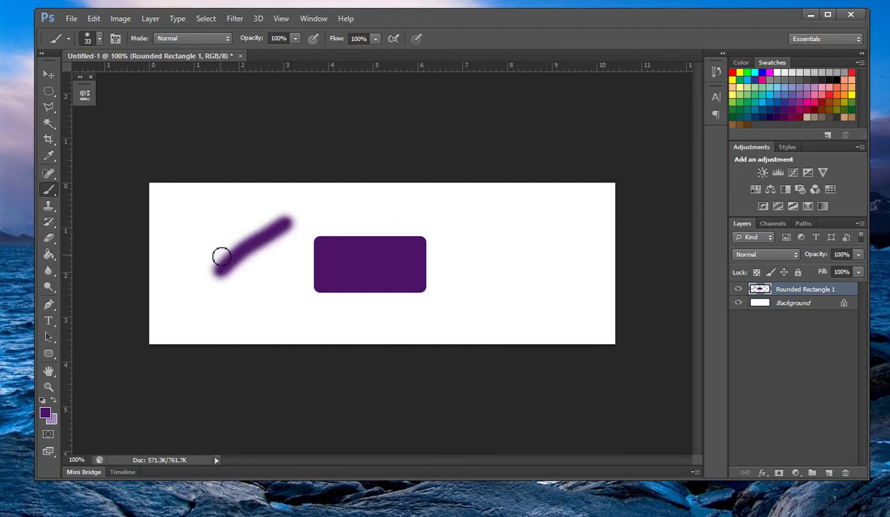
pyautogui.hotkey('ctrl', 'z')
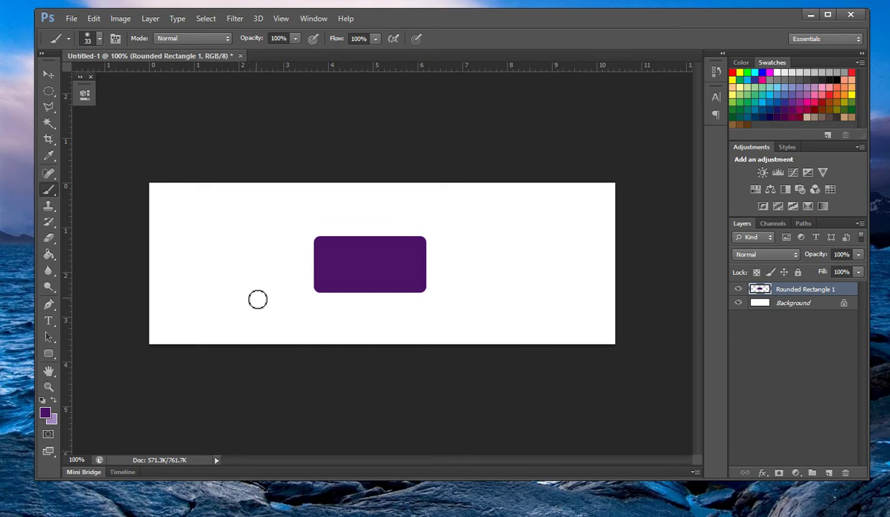
pyautogui.moveTo(194, 289)
pyautogui.mouseDown()
pyautogui.moveTo(217, 248)
pyautogui.moveTo(265, 219)
pyautogui.moveTo(347, 219)
pyautogui.moveTo(473, 239)
pyautogui.moveTo(550, 222)
pyautogui.moveTo(551, 243)
pyautogui.moveTo(523, 265)
pyautogui.moveTo(418, 241)
pyautogui.moveTo(300, 248)
pyautogui.moveTo(204, 268)
pyautogui.moveTo(185, 284)
pyautogui.mouseUp()
pyautogui.moveTo(245, 236)
pyautogui.mouseDown()
pyautogui.moveTo(329, 236)
pyautogui.moveTo(213, 259)
pyautogui.moveTo(254, 258)
pyautogui.moveTo(336, 215)
pyautogui.moveTo(455, 227)
pyautogui.moveTo(531, 266)
pyautogui.moveTo(573, 230)
pyautogui.moveTo(526, 245)
pyautogui.moveTo(506, 241)
pyautogui.moveTo(541, 256)
pyautogui.moveTo(495, 264)
pyautogui.moveTo(443, 263)
pyautogui.mouseUp()
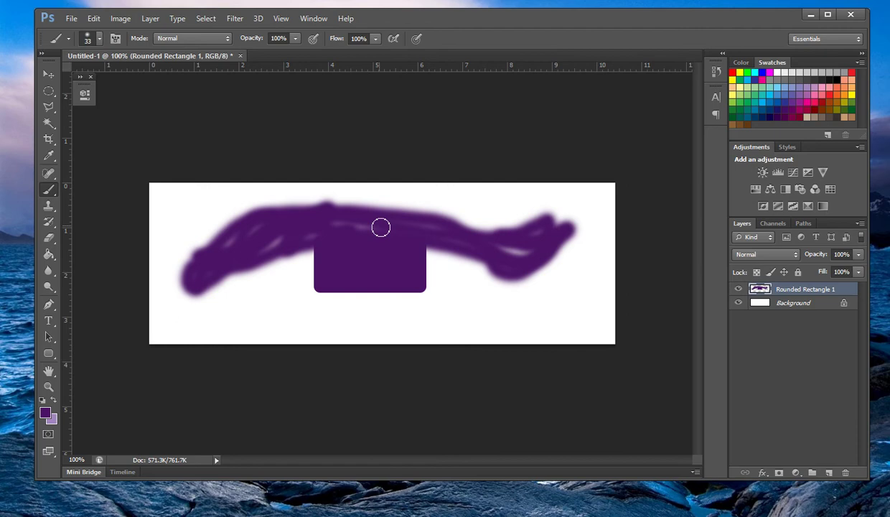
# Select the History Brush, then erase the left part of the painted strokes and rectangle with the soft 69 px Eraser.
pyautogui.click(49, 205)
pyautogui.click(48, 222)
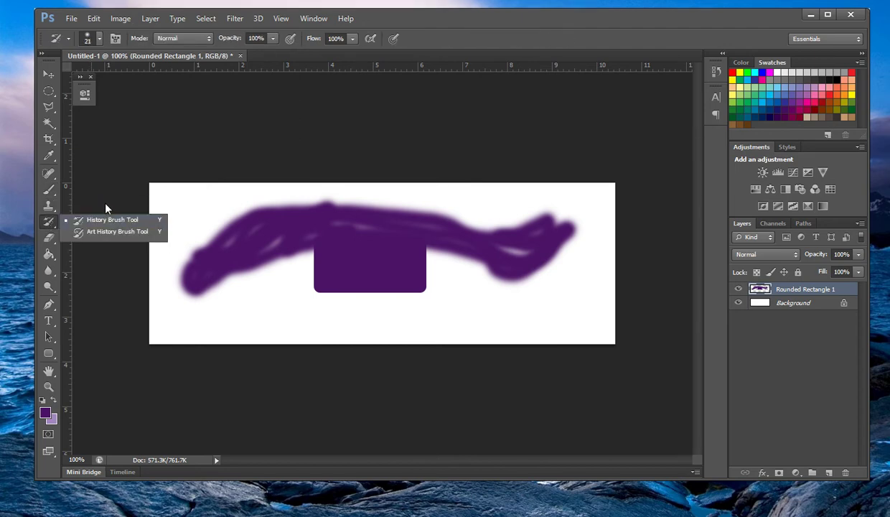
pyautogui.click(80, 216)
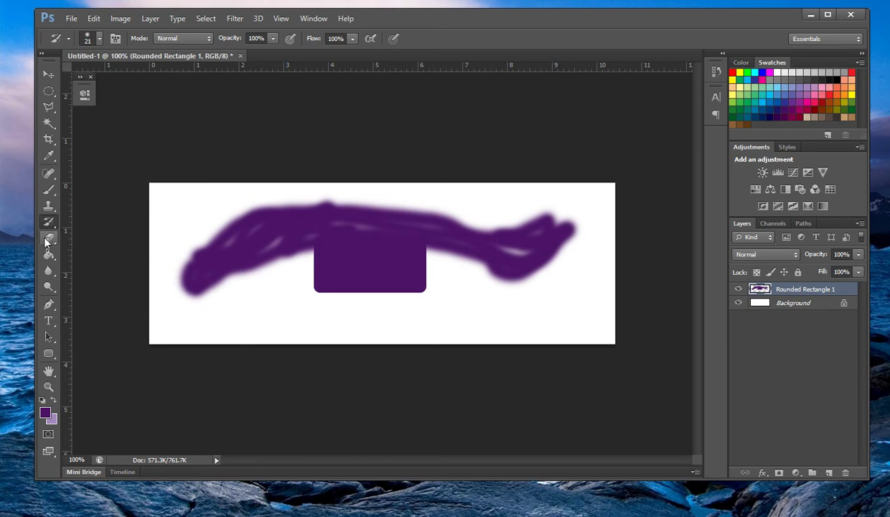
pyautogui.click(50, 239)
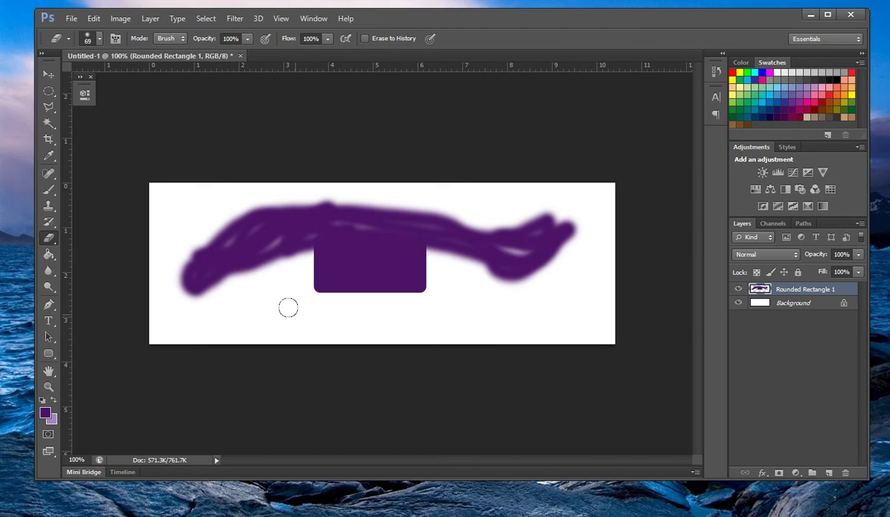
pyautogui.moveTo(176, 240)
pyautogui.mouseDown()
pyautogui.moveTo(201, 328)
pyautogui.moveTo(216, 261)
pyautogui.moveTo(241, 306)
pyautogui.moveTo(264, 188)
pyautogui.moveTo(294, 213)
pyautogui.moveTo(316, 282)
pyautogui.moveTo(252, 180)
pyautogui.mouseUp()
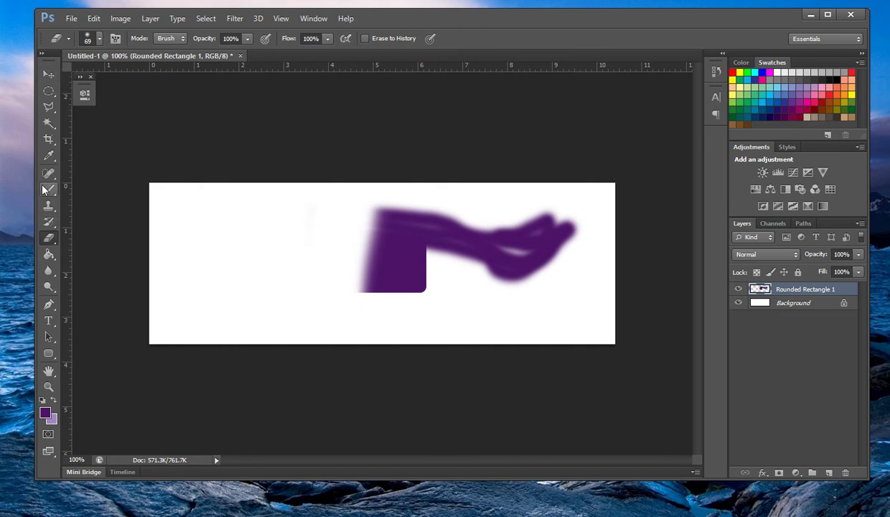
# Set the 33 px brush's hardness to 100% and paint hard-edged dark-purple strokes over the erased area and the rectangle's cut edge.
pyautogui.press('b')
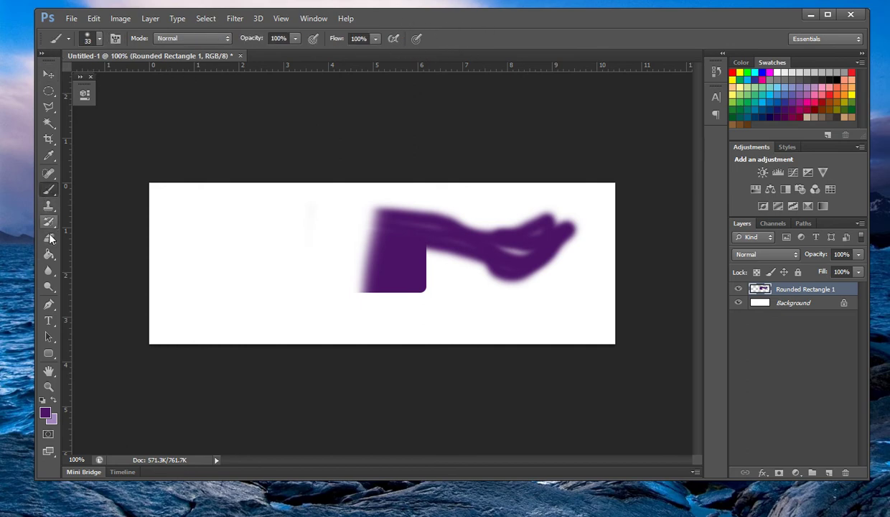
pyautogui.click(99, 38)
pyautogui.moveTo(176, 145)
pyautogui.mouseDown()
pyautogui.moveTo(175, 183)
pyautogui.moveTo(175, 139)
pyautogui.mouseUp()
pyautogui.moveTo(53, 107); pyautogui.dragTo(180, 105)
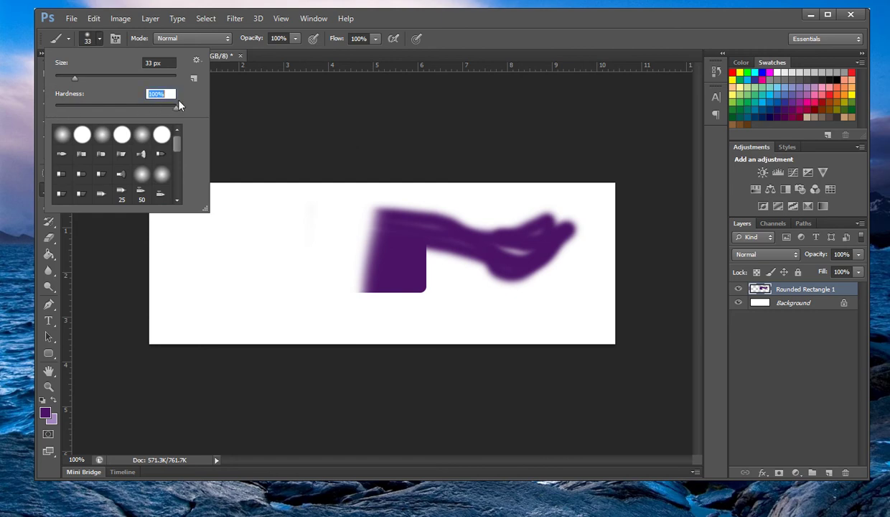
pyautogui.moveTo(367, 193)
pyautogui.mouseDown()
pyautogui.moveTo(370, 213)
pyautogui.moveTo(313, 263)
pyautogui.moveTo(324, 192)
pyautogui.mouseUp()
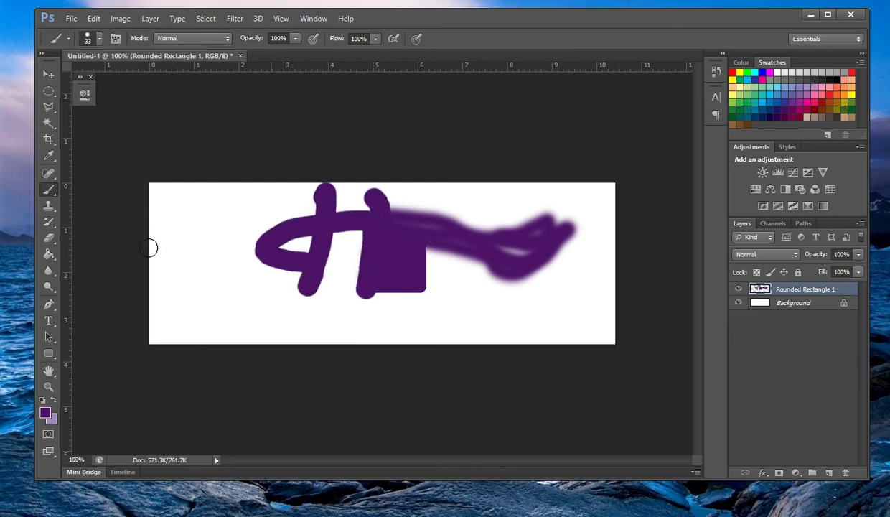
# Set the brush hardness to 0%, paint a soft stroke beside the hard ones, and raise the brush size to 43 px.
pyautogui.click(98, 38)
pyautogui.moveTo(179, 106); pyautogui.dragTo(51, 111)
pyautogui.moveTo(279, 235)
pyautogui.mouseDown()
pyautogui.moveTo(250, 255)
pyautogui.moveTo(236, 243)
pyautogui.moveTo(214, 288)
pyautogui.mouseUp()
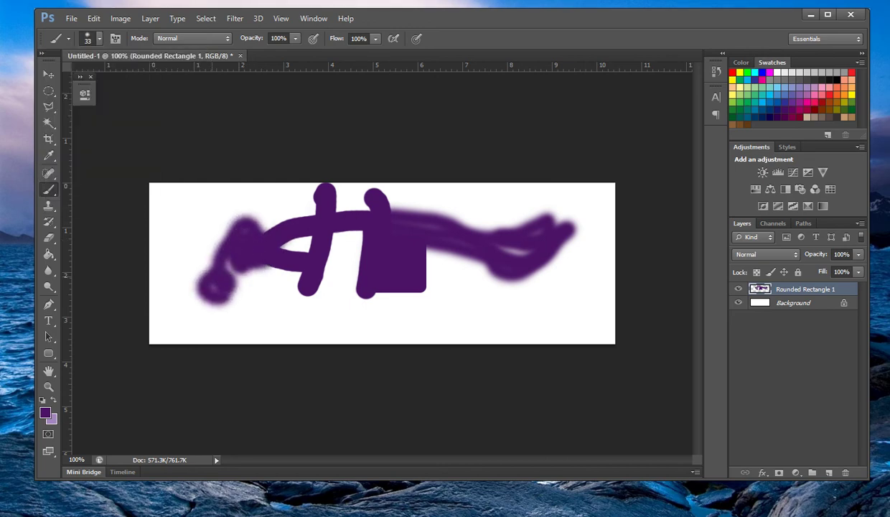
pyautogui.click(88, 38)
pyautogui.moveTo(62, 94); pyautogui.dragTo(80, 83)
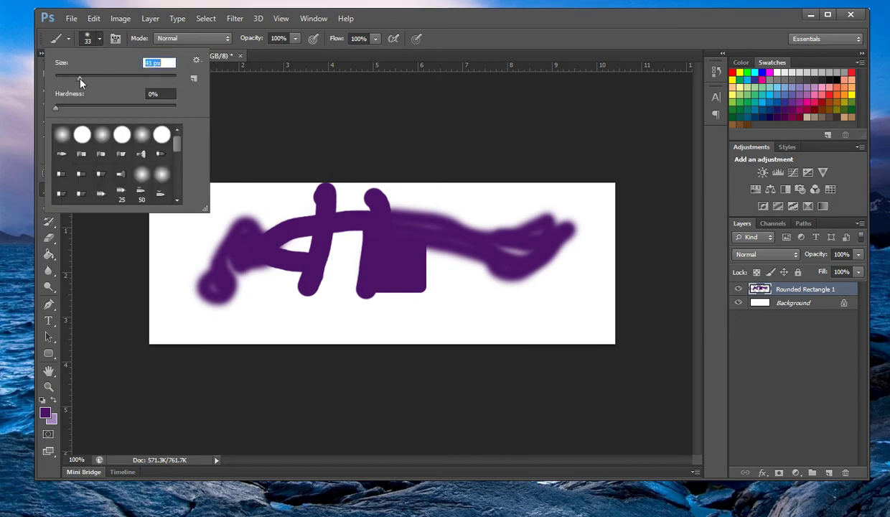
# Increase the 69 px Eraser's hardness and erase all the purple paint on the Rounded Rectangle 1 layer.
pyautogui.click(47, 207)
pyautogui.click(49, 237)
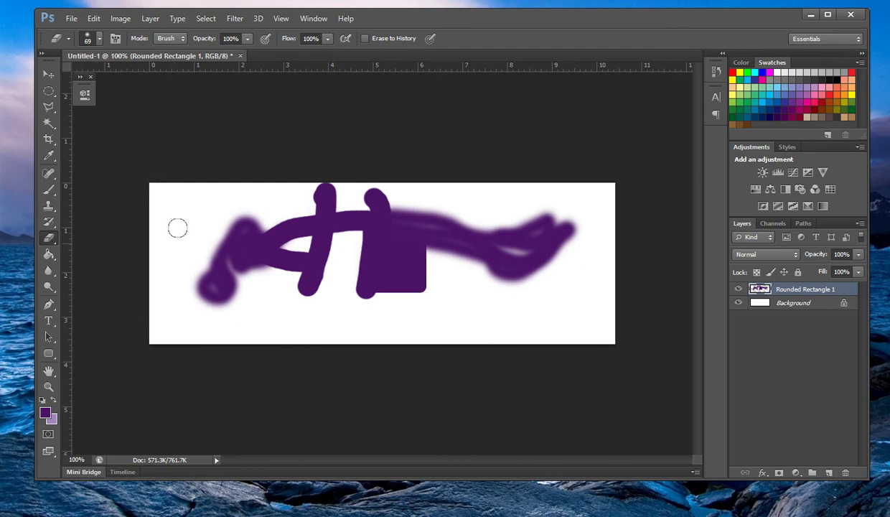
pyautogui.click(99, 39)
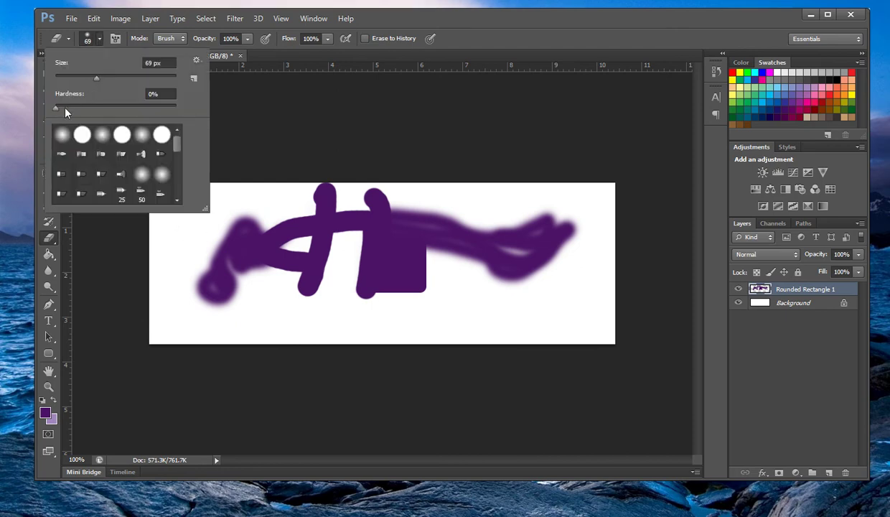
pyautogui.click(205, 269)
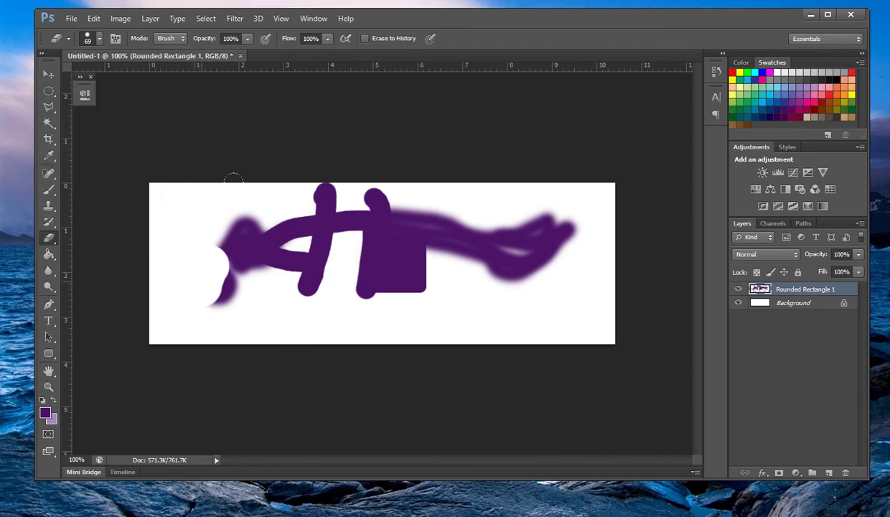
pyautogui.moveTo(234, 178); pyautogui.dragTo(219, 302)
pyautogui.moveTo(258, 229); pyautogui.dragTo(341, 208)
pyautogui.moveTo(351, 150)
pyautogui.mouseDown()
pyautogui.moveTo(451, 163)
pyautogui.moveTo(503, 230)
pyautogui.moveTo(567, 237)
pyautogui.mouseUp()
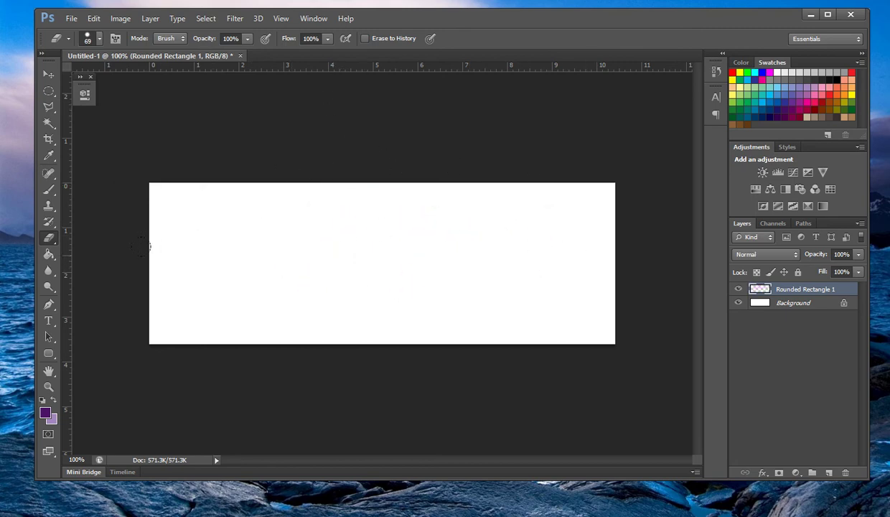
# Fill the emptied layer with dark purple using the Paint Bucket, then paint a light-purple horizontal stroke with the 43 px Brush.
pyautogui.click(48, 255)
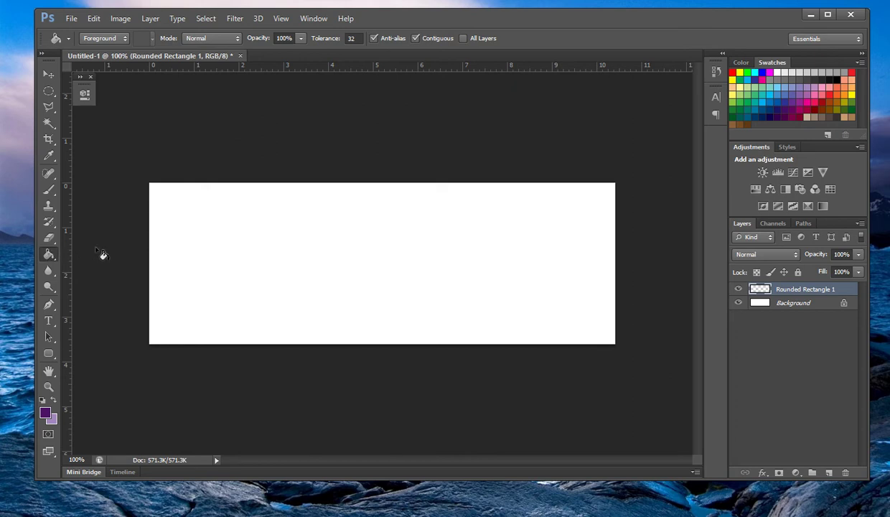
pyautogui.click(316, 258)
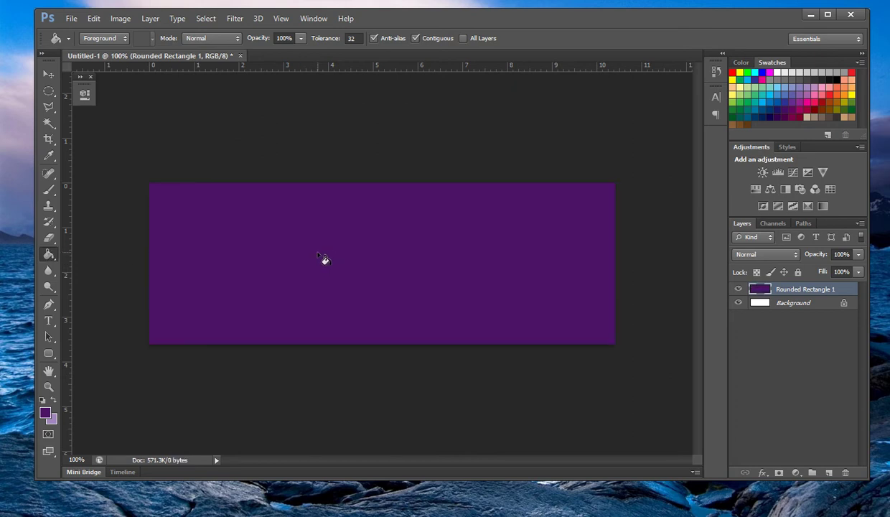
pyautogui.click(47, 271)
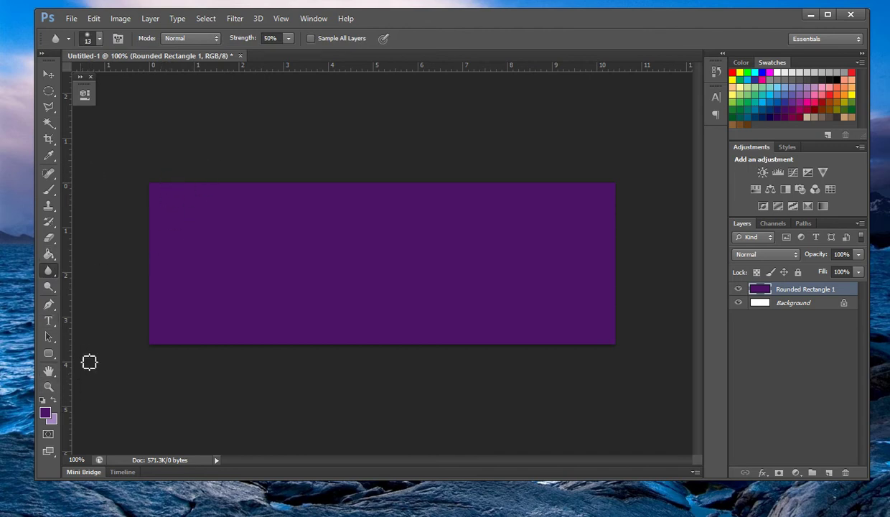
pyautogui.click(49, 191)
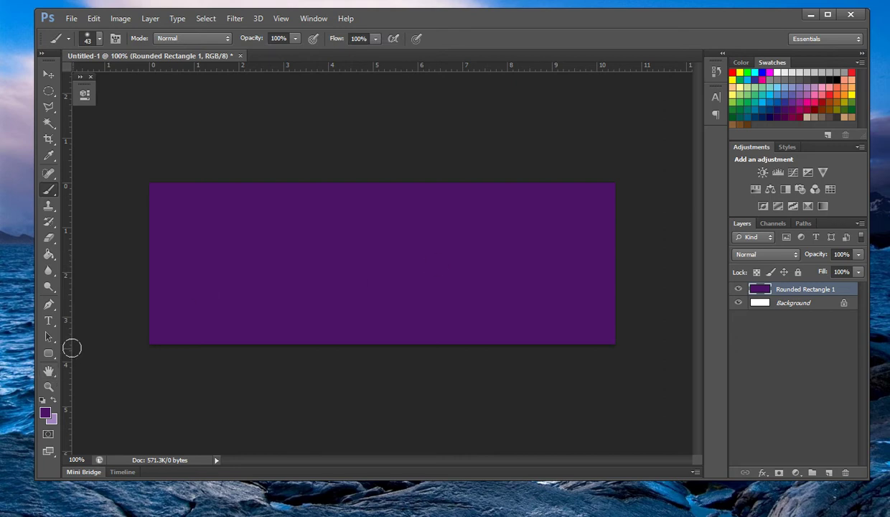
pyautogui.press('x')
pyautogui.moveTo(286, 243)
pyautogui.mouseDown()
pyautogui.moveTo(486, 238)
pyautogui.moveTo(289, 244)
pyautogui.moveTo(377, 239)
pyautogui.mouseUp()
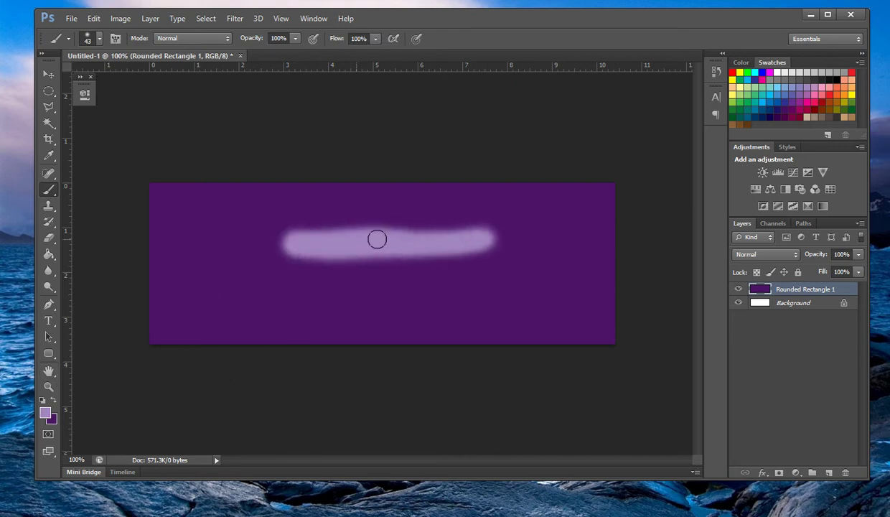
# Sharpen the upper edge of the light-purple stroke with the 13 px Sharpen tool at 50% strength.
pyautogui.click(48, 270)
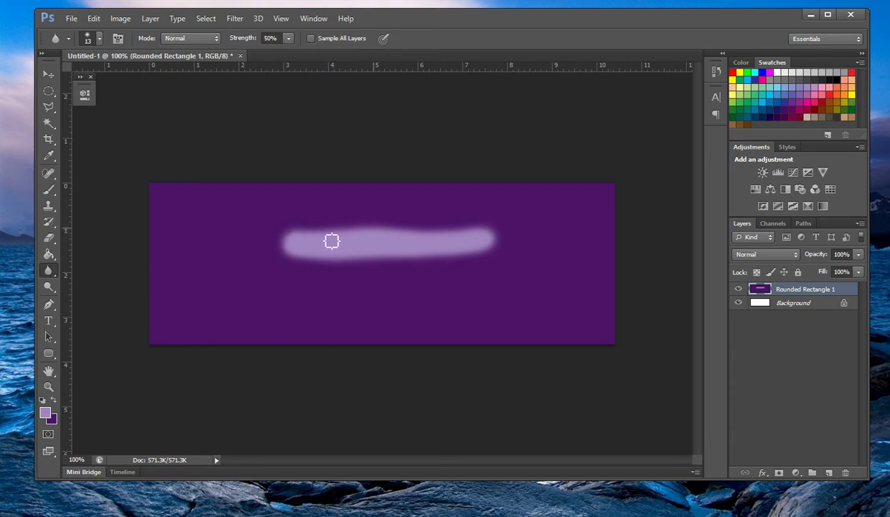
pyautogui.rightClick(49, 271)
pyautogui.click(87, 280)
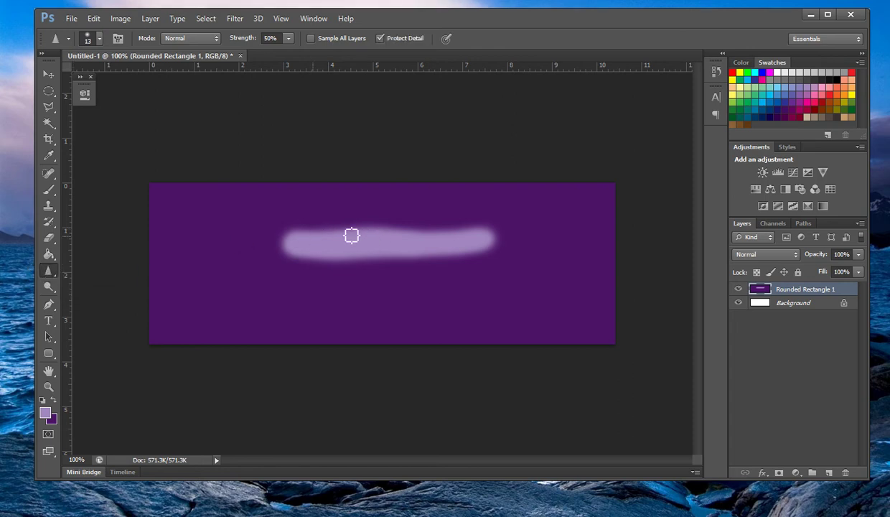
pyautogui.moveTo(356, 230)
pyautogui.mouseDown()
pyautogui.moveTo(378, 249)
pyautogui.moveTo(408, 234)
pyautogui.moveTo(380, 228)
pyautogui.mouseUp()
# Smudge the light-purple stroke's edges outward into spikes all around with the 13 px Smudge tool at 50% strength.
pyautogui.rightClick(48, 270)
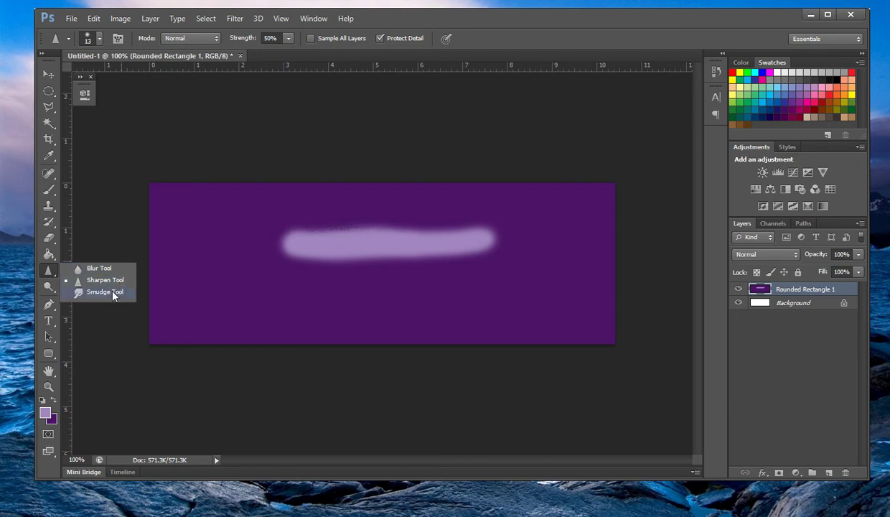
pyautogui.click(108, 289)
pyautogui.moveTo(321, 272)
pyautogui.mouseDown()
pyautogui.moveTo(365, 266)
pyautogui.moveTo(403, 297)
pyautogui.moveTo(470, 245)
pyautogui.moveTo(451, 288)
pyautogui.moveTo(324, 304)
pyautogui.moveTo(296, 279)
pyautogui.moveTo(280, 198)
pyautogui.moveTo(233, 231)
pyautogui.moveTo(529, 244)
pyautogui.moveTo(304, 218)
pyautogui.mouseUp()
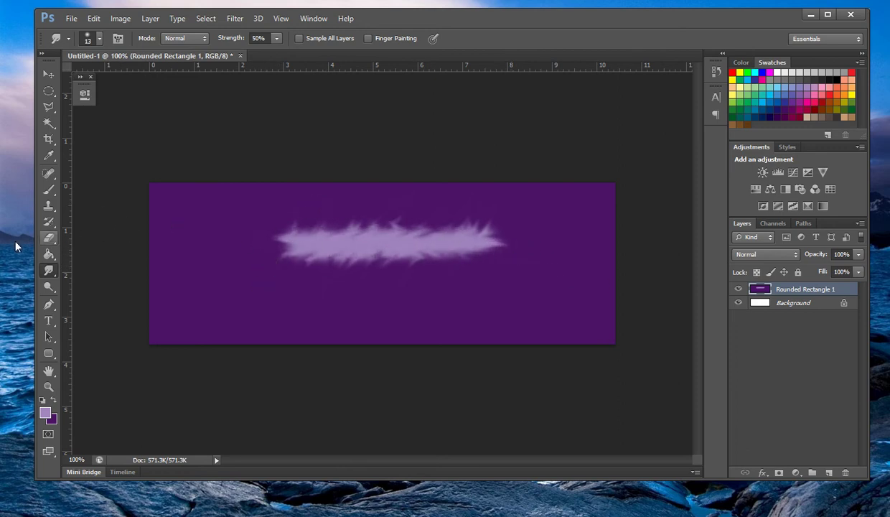
# Lighten the spiky stroke and the purple around it with the 65 px Dodge tool, using Midtones range and 50% exposure.
pyautogui.click(50, 287)
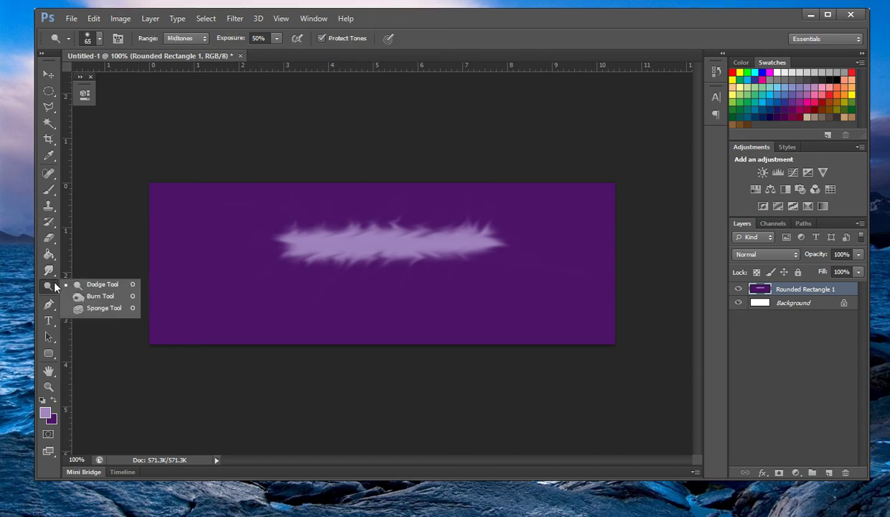
pyautogui.click(96, 287)
pyautogui.moveTo(342, 227)
pyautogui.mouseDown()
pyautogui.moveTo(414, 220)
pyautogui.moveTo(440, 241)
pyautogui.moveTo(398, 252)
pyautogui.moveTo(278, 214)
pyautogui.moveTo(286, 235)
pyautogui.moveTo(497, 228)
pyautogui.moveTo(409, 239)
pyautogui.moveTo(436, 231)
pyautogui.moveTo(269, 227)
pyautogui.moveTo(473, 231)
pyautogui.moveTo(408, 240)
pyautogui.moveTo(518, 234)
pyautogui.moveTo(296, 226)
pyautogui.moveTo(272, 265)
pyautogui.moveTo(359, 251)
pyautogui.mouseUp()
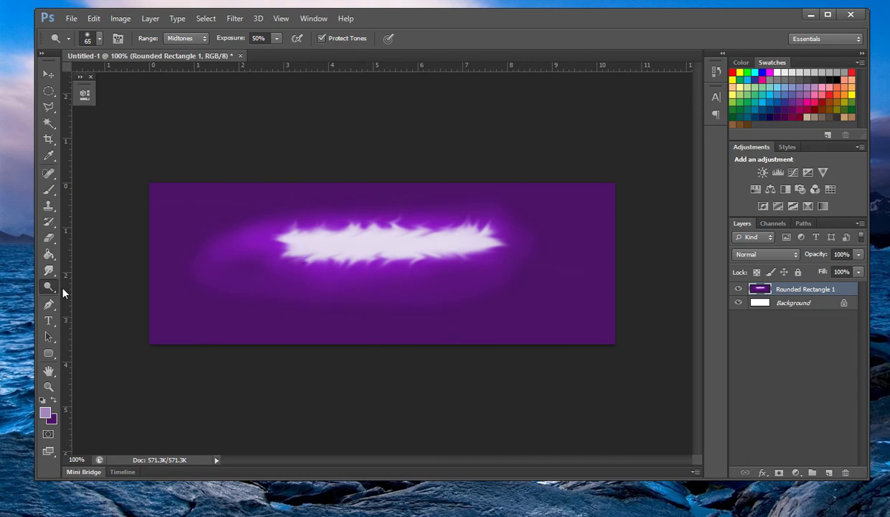
# Darken the purple areas around the light stroke with the Burn tool at 50% exposure, then switch to the Sponge tool in Desaturate mode.
pyautogui.moveTo(45, 285); pyautogui.dragTo(80, 300)
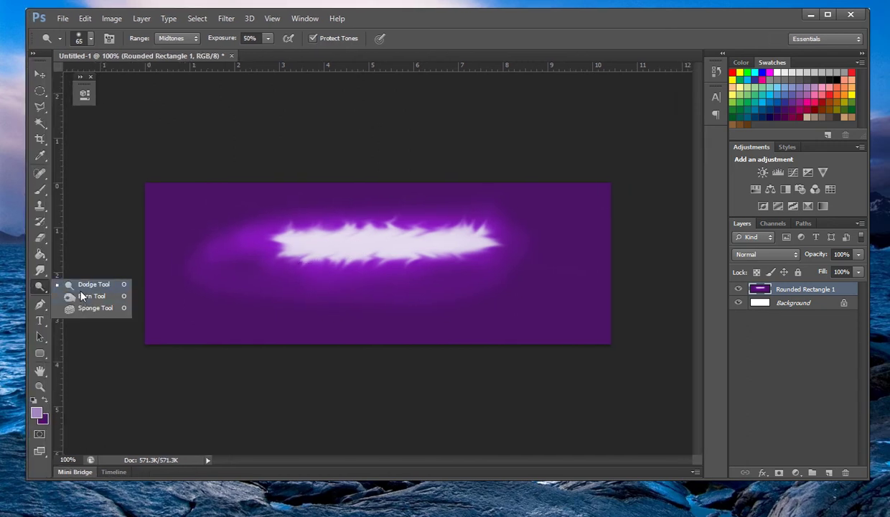
pyautogui.moveTo(81, 300); pyautogui.dragTo(81, 300)
pyautogui.moveTo(268, 248)
pyautogui.mouseDown()
pyautogui.moveTo(339, 256)
pyautogui.moveTo(394, 245)
pyautogui.moveTo(443, 257)
pyautogui.mouseUp()
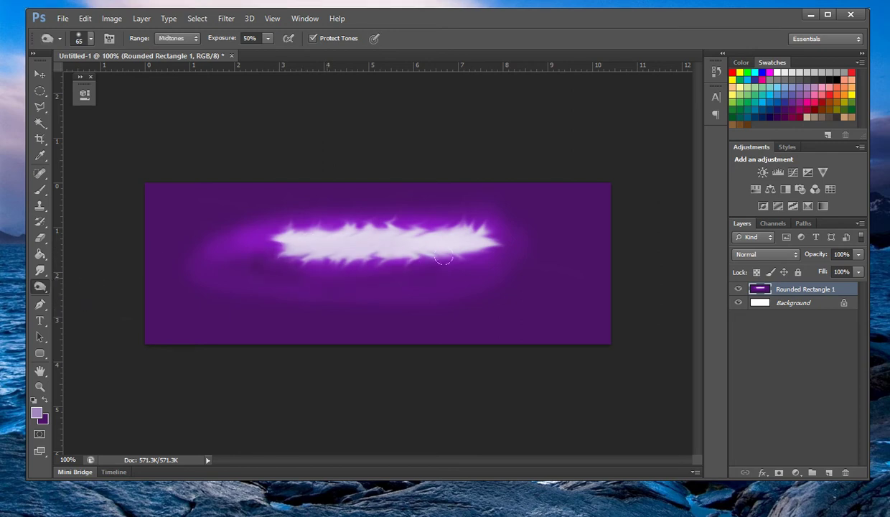
pyautogui.moveTo(554, 245)
pyautogui.mouseDown()
pyautogui.moveTo(486, 269)
pyautogui.moveTo(455, 316)
pyautogui.moveTo(539, 324)
pyautogui.moveTo(491, 383)
pyautogui.moveTo(304, 340)
pyautogui.moveTo(165, 341)
pyautogui.moveTo(191, 307)
pyautogui.moveTo(139, 278)
pyautogui.moveTo(155, 226)
pyautogui.moveTo(138, 197)
pyautogui.moveTo(74, 246)
pyautogui.mouseUp()
pyautogui.moveTo(39, 285)
pyautogui.mouseDown()
pyautogui.moveTo(69, 280)
pyautogui.moveTo(64, 291)
pyautogui.moveTo(79, 305)
pyautogui.mouseUp()
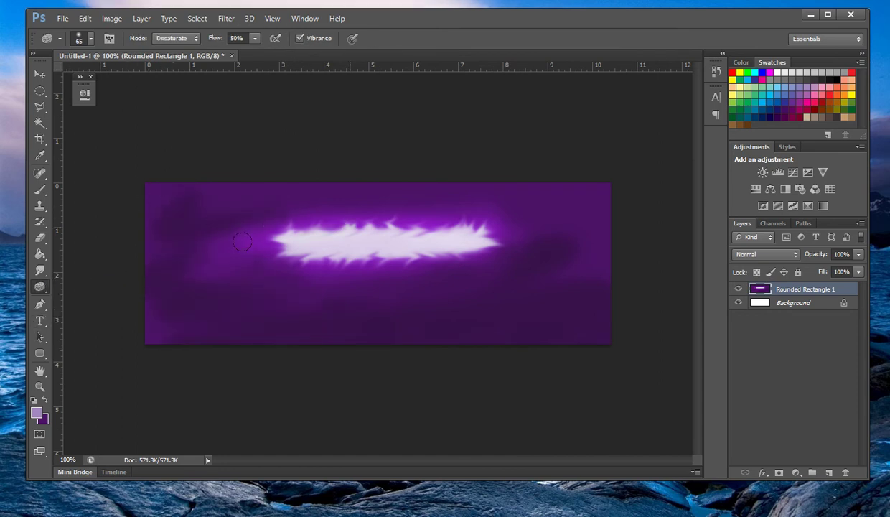
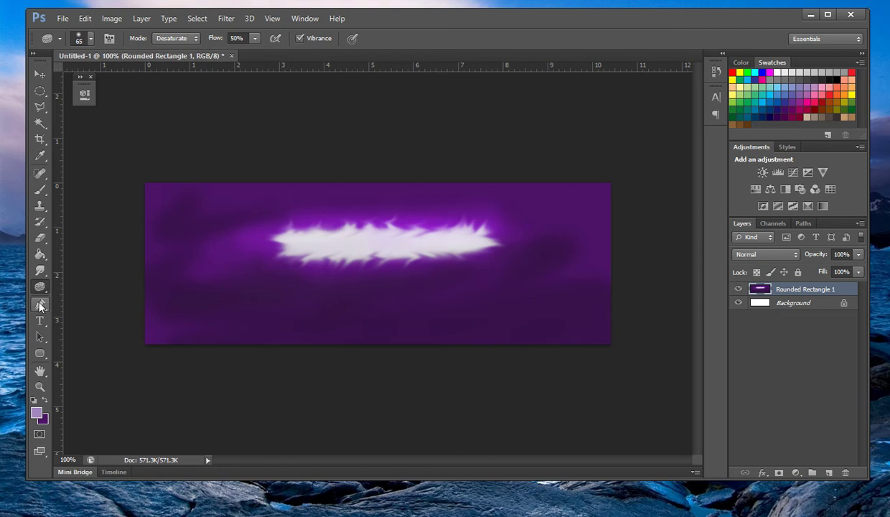
# Draw a closed Pen tool path around the left part of the canvas, combining straight segments with curves beyond the left edge.
pyautogui.click(40, 306)
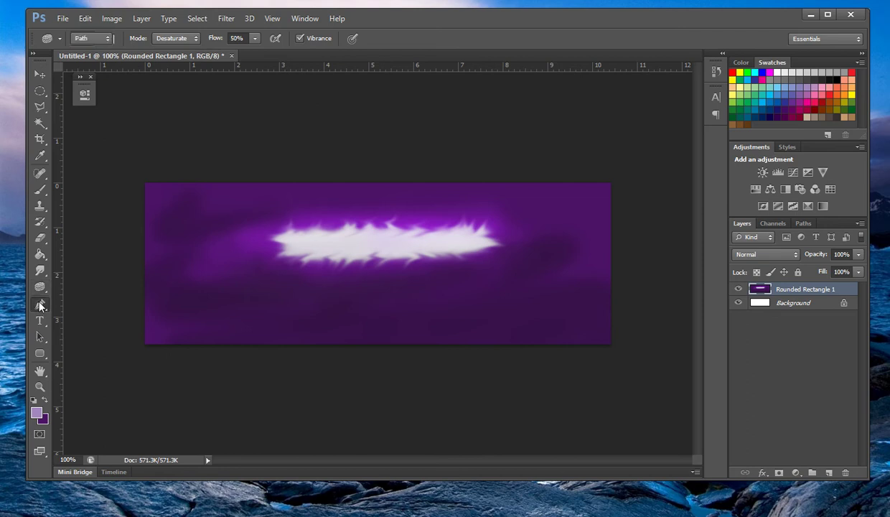
pyautogui.click(216, 229)
pyautogui.click(220, 318)
pyautogui.click(432, 296)
pyautogui.click(417, 201)
pyautogui.click(327, 224)
pyautogui.click(260, 199)
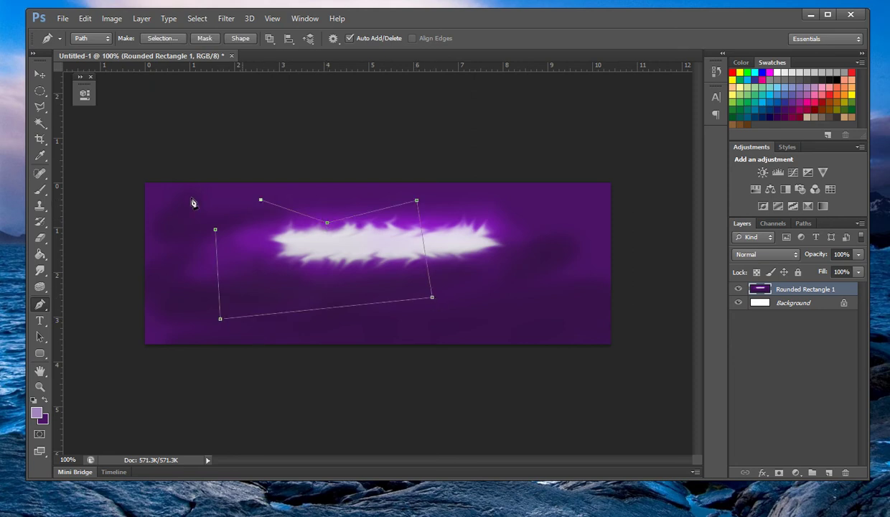
pyautogui.moveTo(172, 198); pyautogui.dragTo(129, 248)
pyautogui.moveTo(160, 290); pyautogui.dragTo(193, 318)
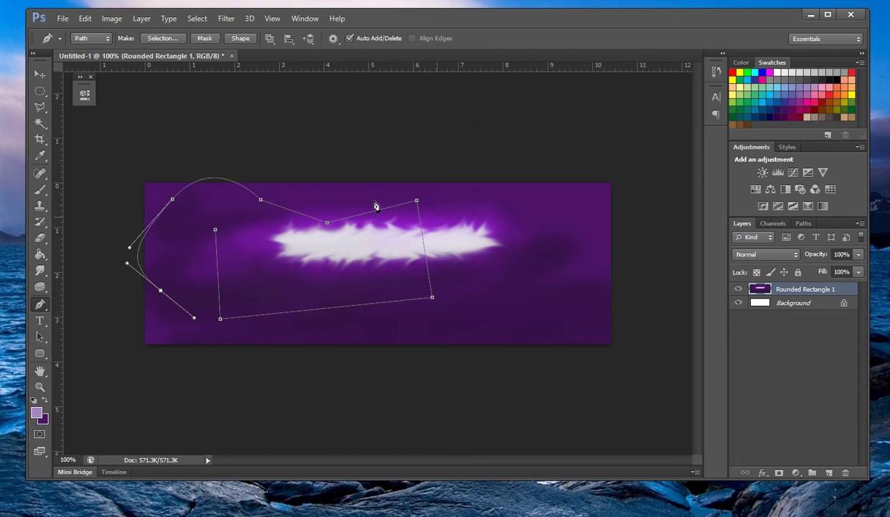
pyautogui.moveTo(216, 231); pyautogui.dragTo(258, 316)
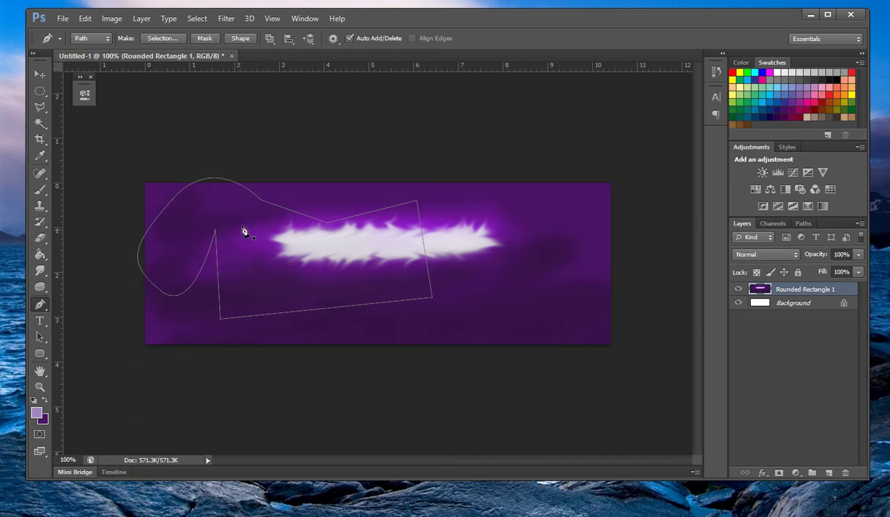
# Draw a second, curvy Pen tool path around the right end of the light stroke, extending past the canvas's upper and right edges.
pyautogui.click(533, 269)
pyautogui.moveTo(488, 240); pyautogui.dragTo(452, 215)
pyautogui.click(466, 178)
pyautogui.click(518, 159)
pyautogui.click(558, 193)
pyautogui.click(554, 261)
pyautogui.moveTo(552, 294); pyautogui.dragTo(528, 297)
pyautogui.click(488, 240)
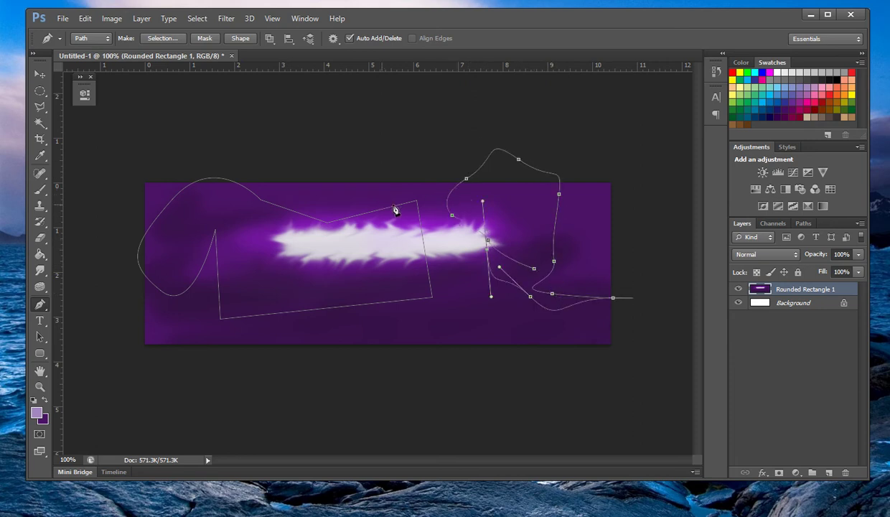
# Make a new anti-aliased selection with 0 pixels feather from the curvy right-hand path, and clear the path display and the selection.
pyautogui.keyDown('ctrl'); pyautogui.click(533, 269); pyautogui.keyUp('ctrl')
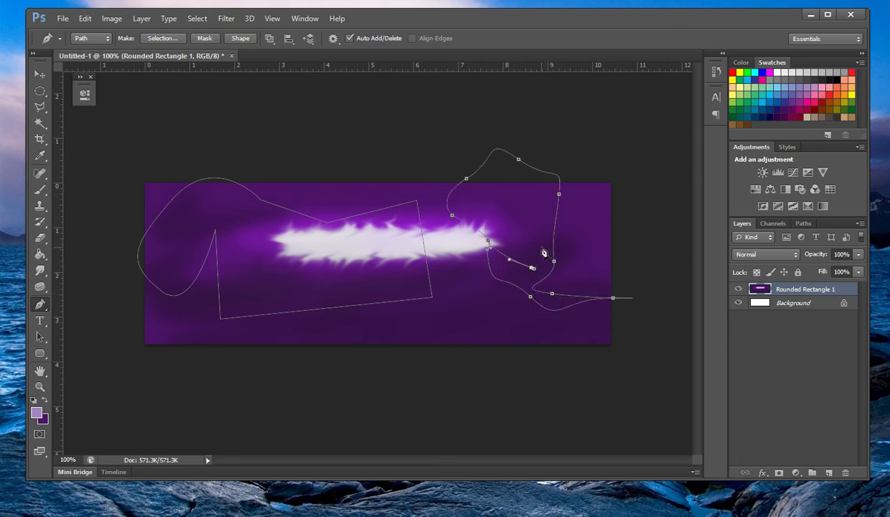
pyautogui.rightClick(531, 235)
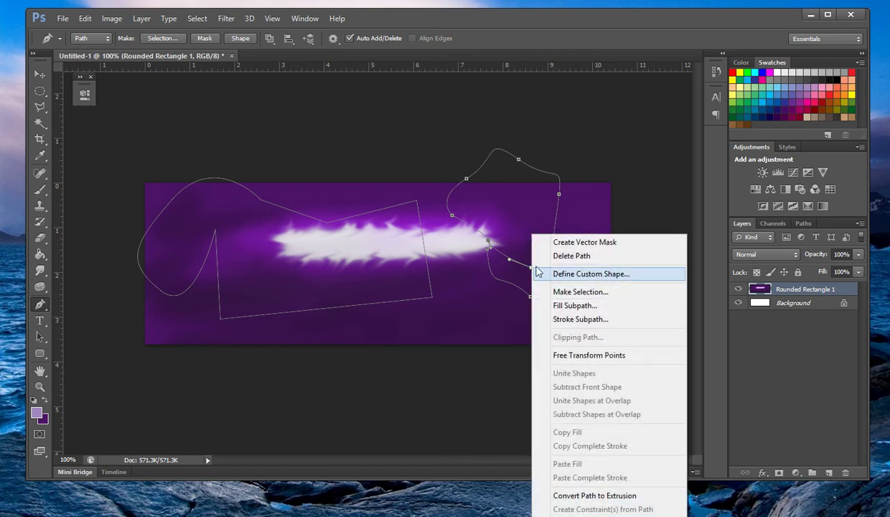
pyautogui.rightClick(514, 204)
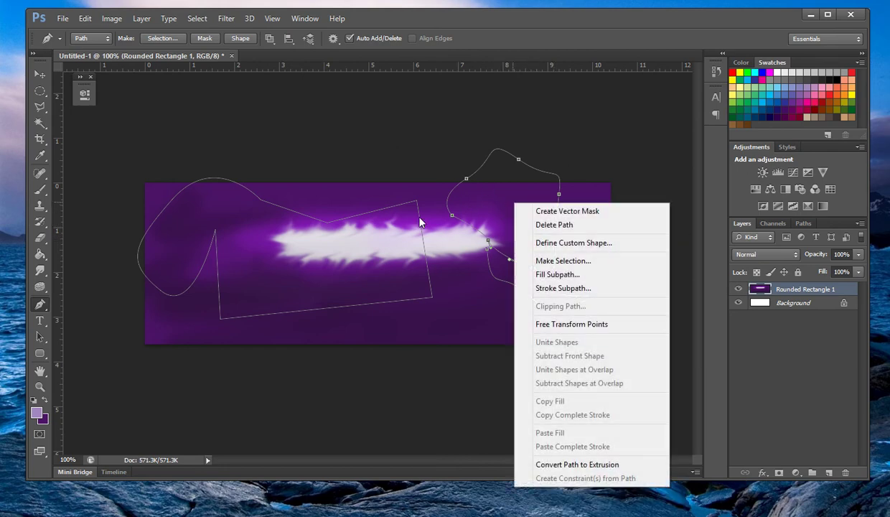
pyautogui.rightClick(315, 269)
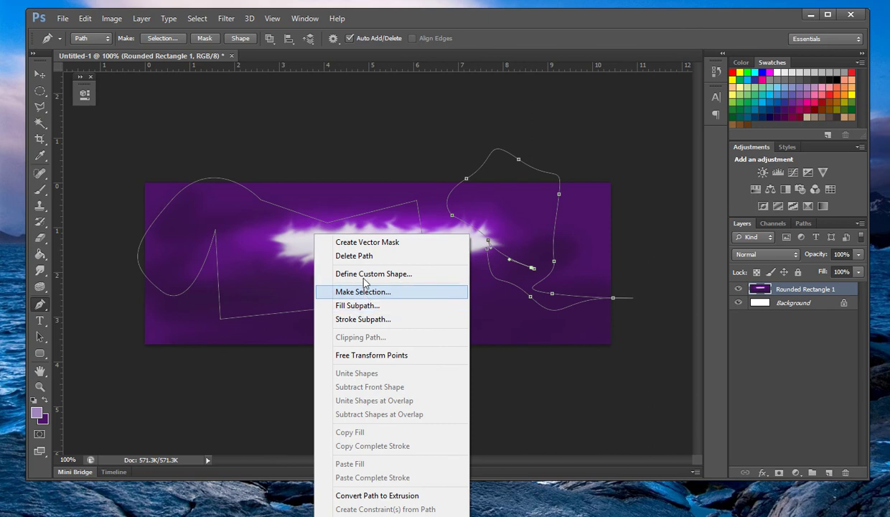
pyautogui.click(366, 292)
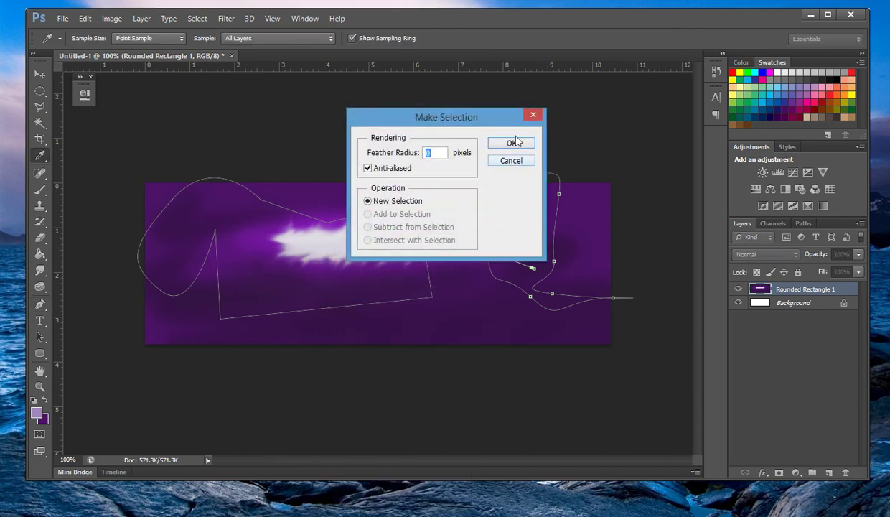
pyautogui.click(512, 144)
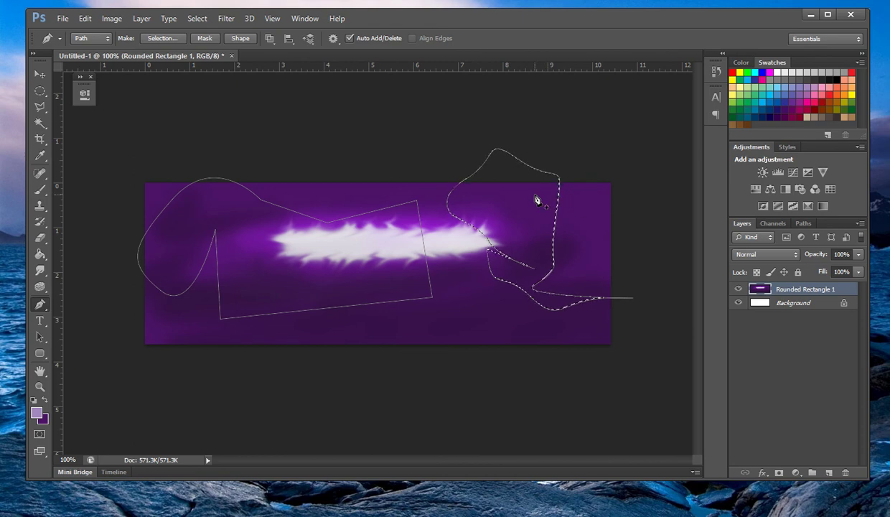
pyautogui.press('Escape')
pyautogui.hotkey('ctrl', 'd')
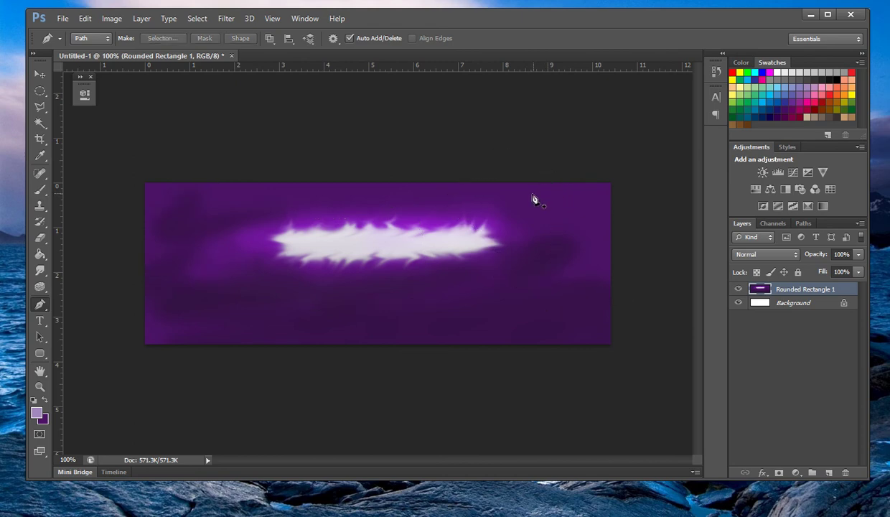
# Add the text HELLO YOUTUBE in a wide text box over the light stroke, shrink the box's height to one line, and commit it.
pyautogui.click(41, 321)
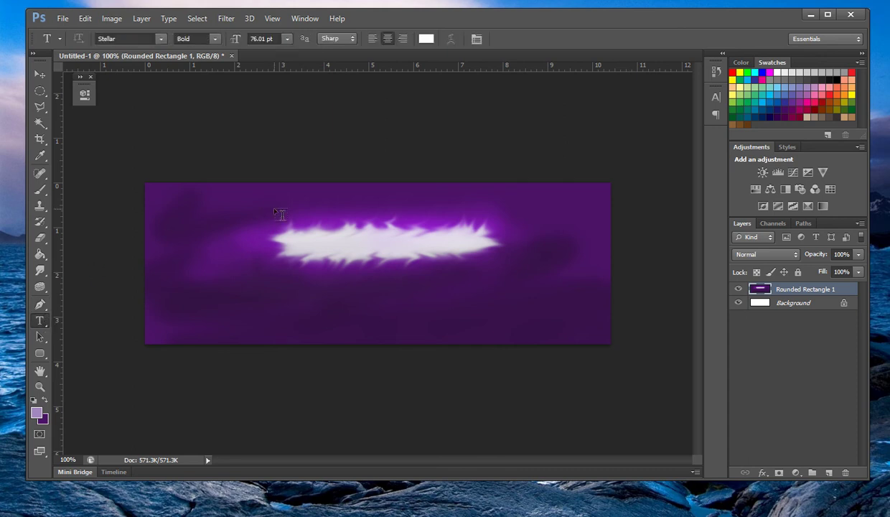
pyautogui.moveTo(200, 208); pyautogui.dragTo(547, 319)
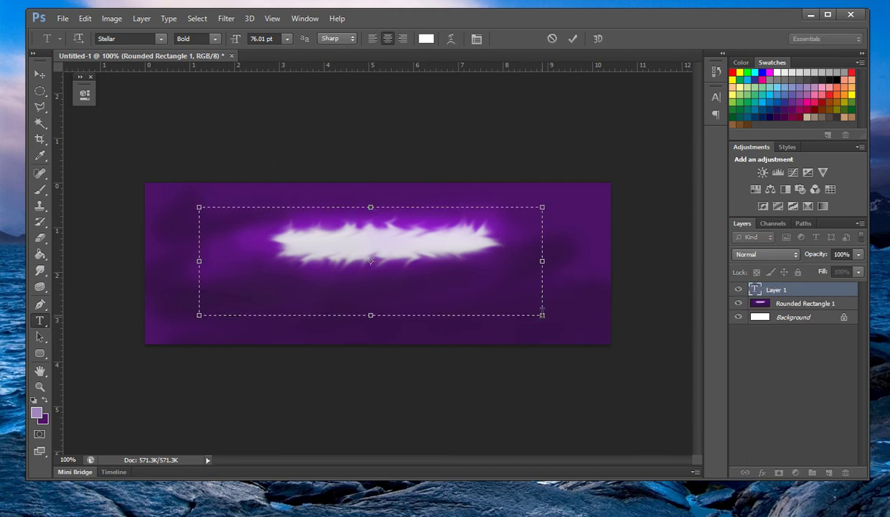
pyautogui.write('HEL')
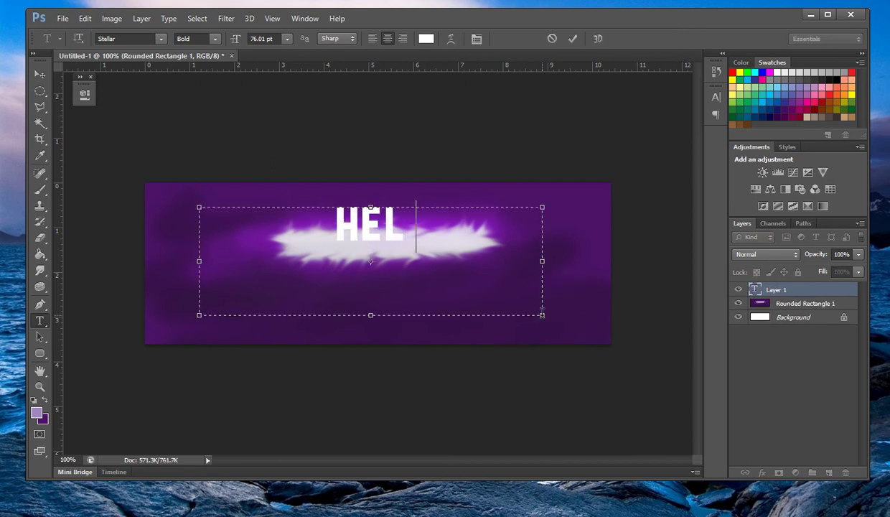
pyautogui.write('LO YOUTUBE')
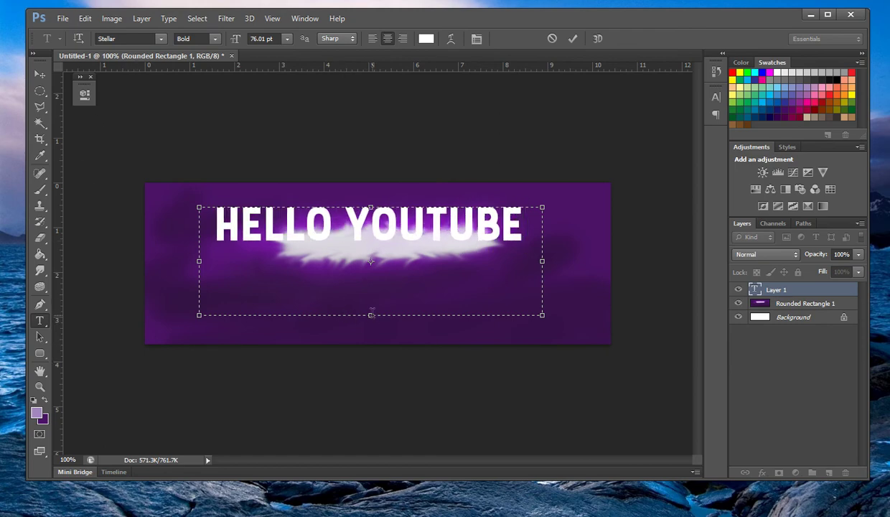
pyautogui.moveTo(369, 308); pyautogui.dragTo(370, 247)
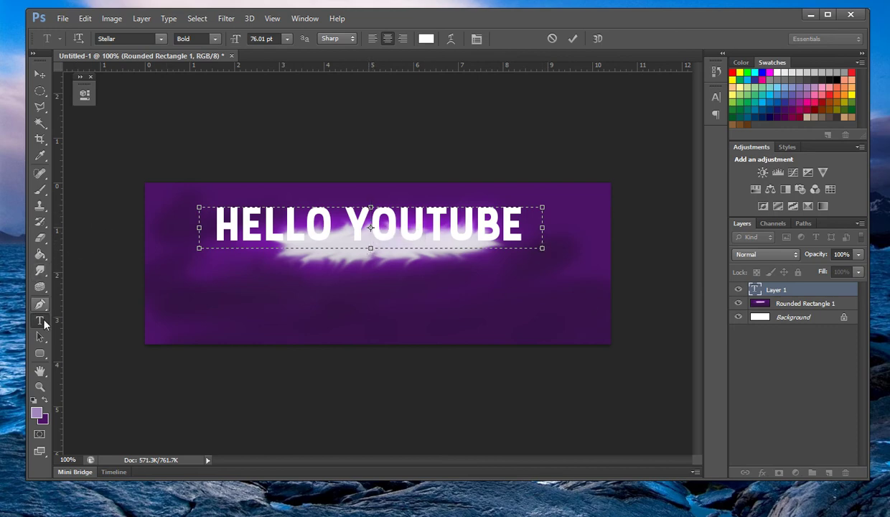
pyautogui.click(41, 336)
# Start a separate point text beginning with "Y" below the left end of HELLO YOUTUBE.
pyautogui.click(41, 321)
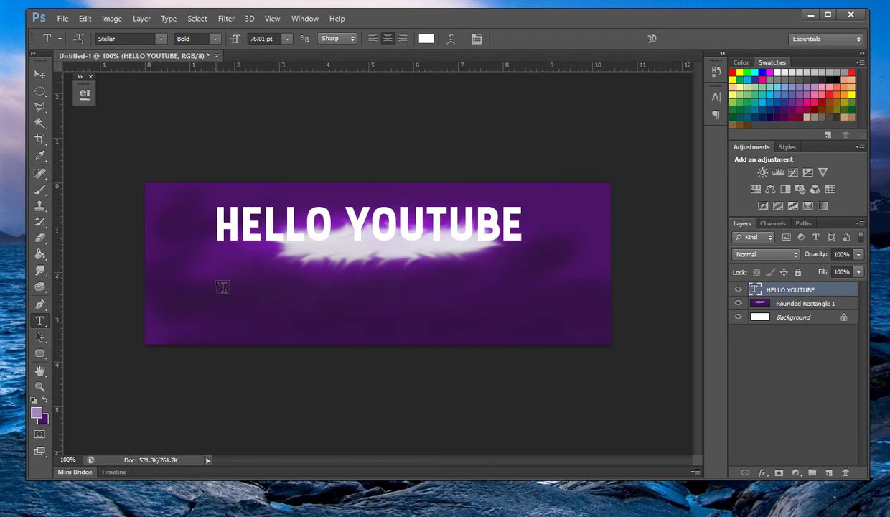
pyautogui.click(216, 281)
pyautogui.write('YOuube')
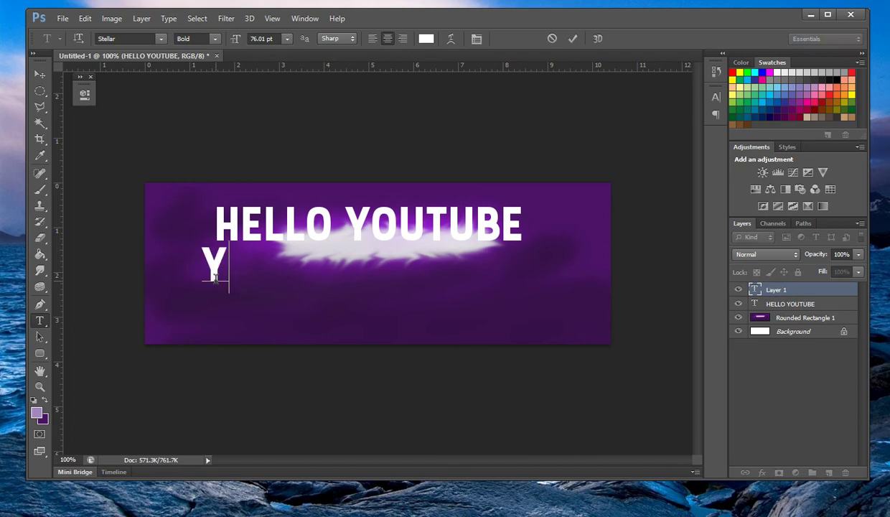